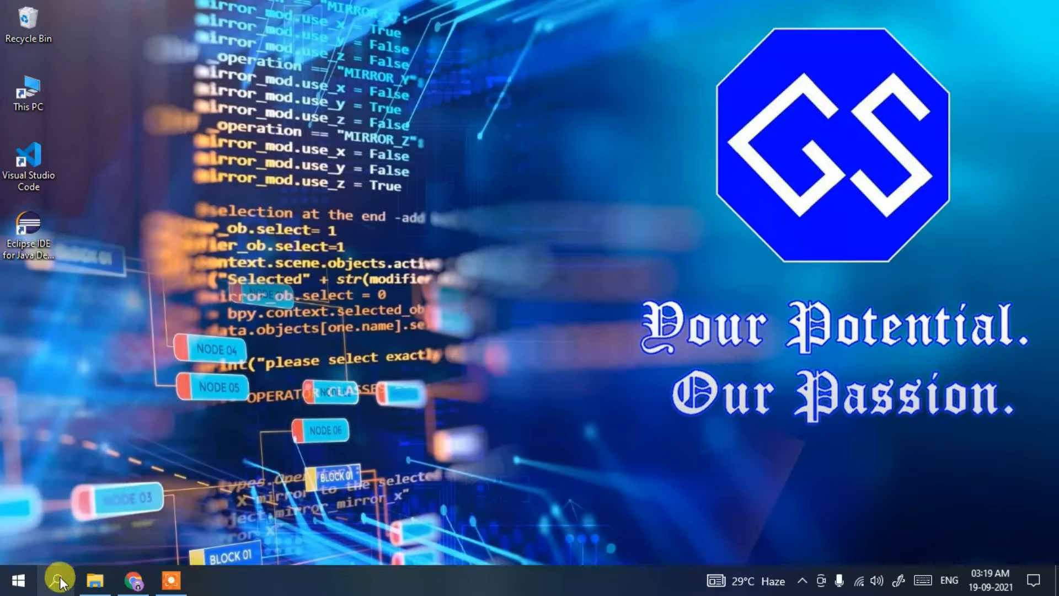
Check the installed Java version by running java --version in Command Prompt, and close the window
click(57, 579)
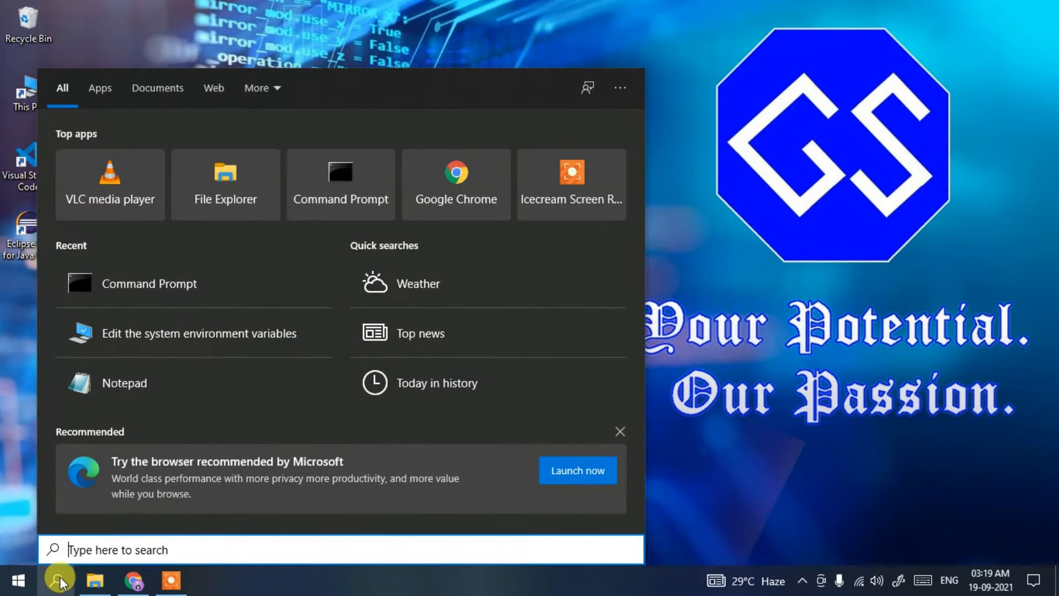
text(cmd)
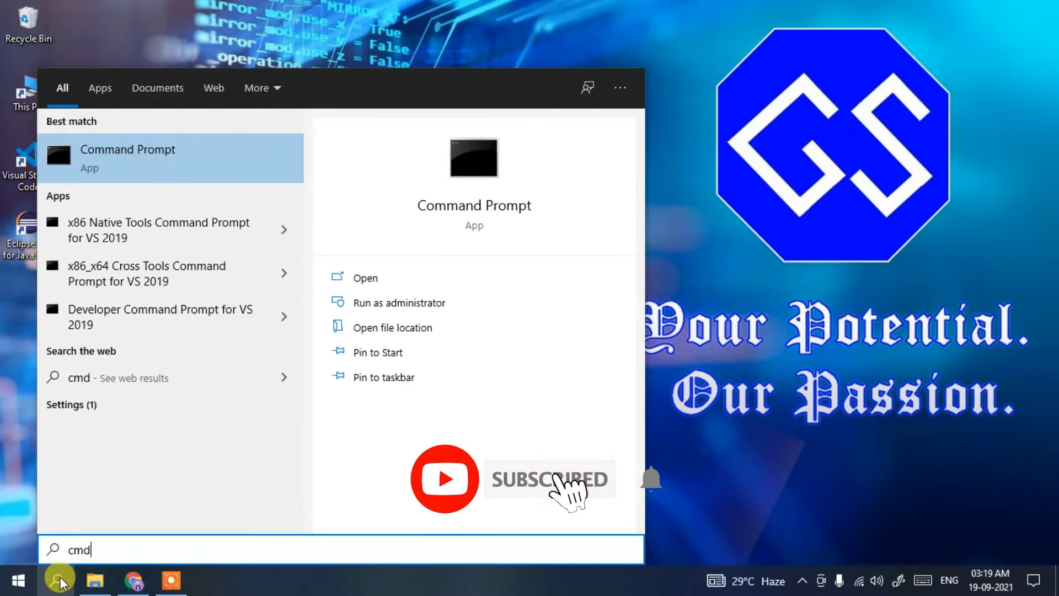
key(Return)
text(java)
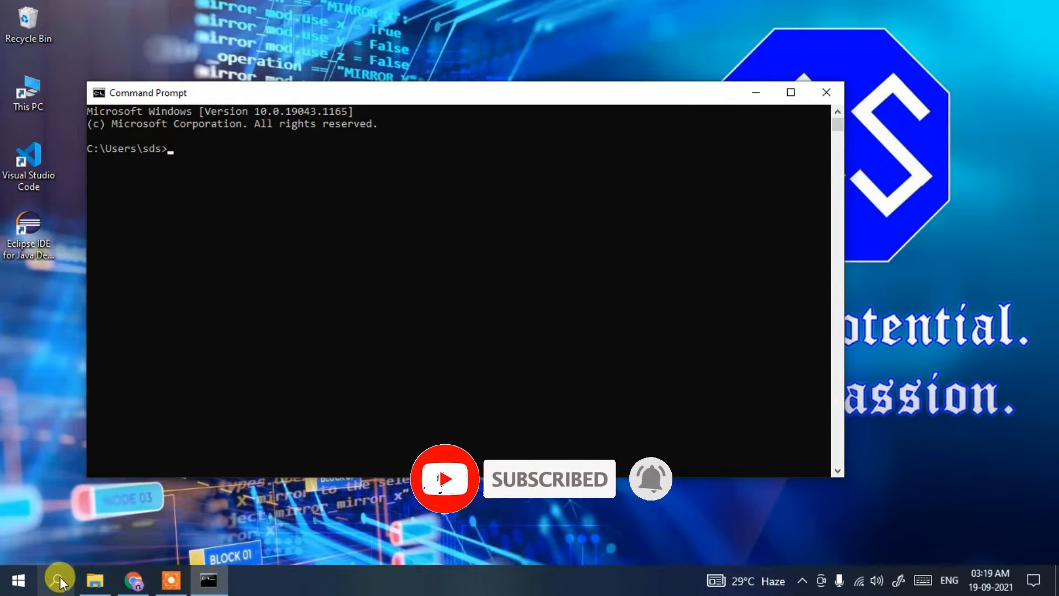
text( --ser)
key(BackSpace)
key(BackSpace)
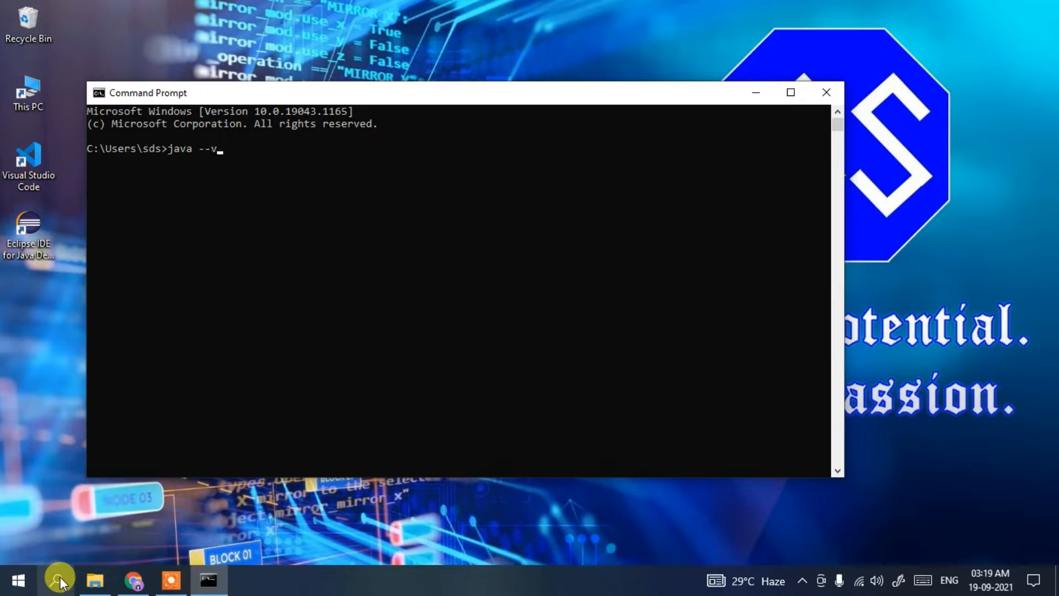
text(ersion)
key(Return)
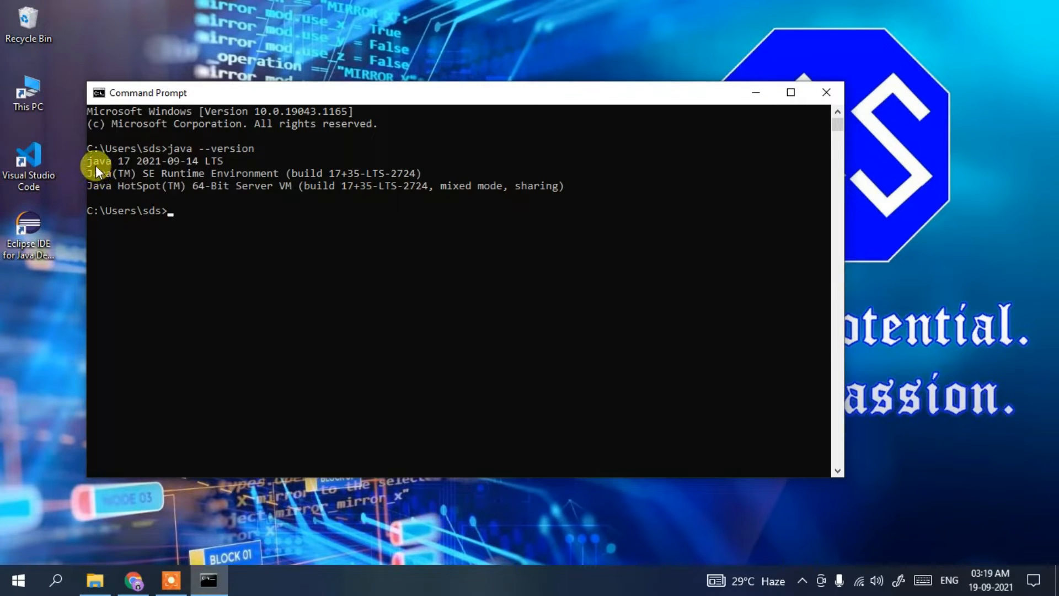
drag(90, 163, 137, 167)
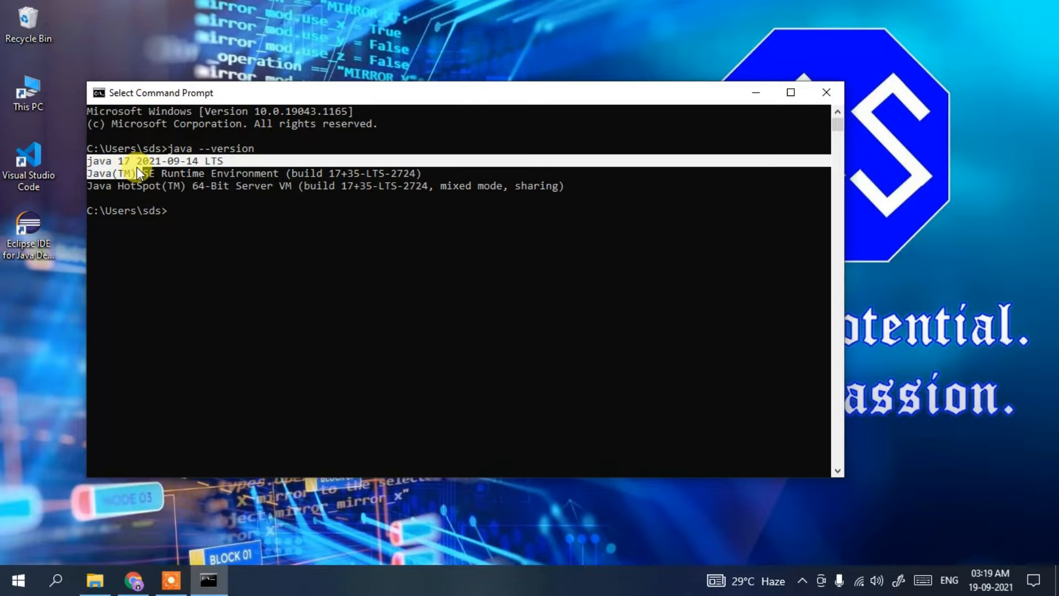
click(826, 92)
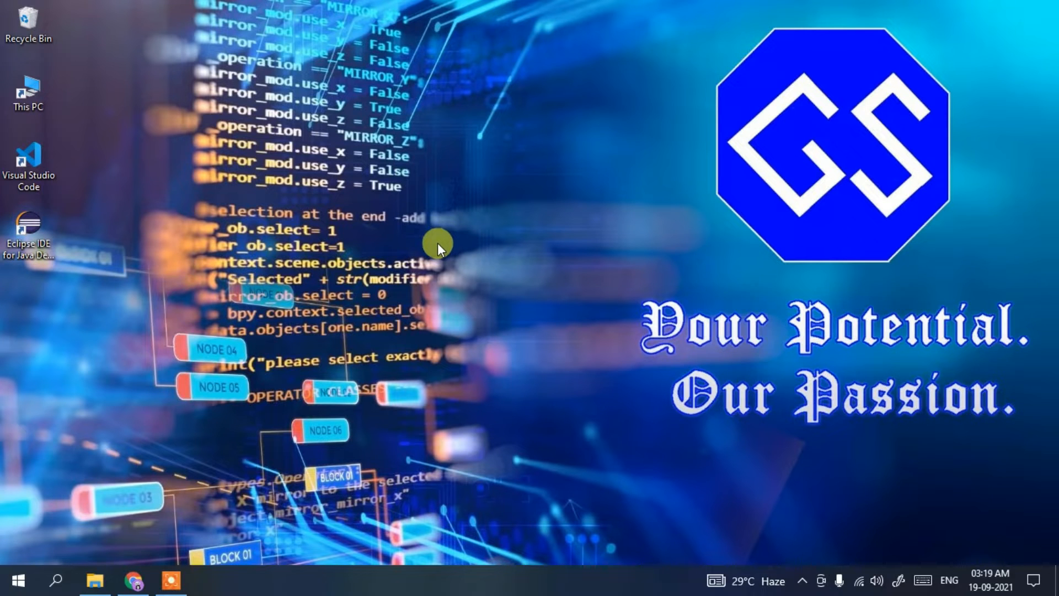
Switch to Chrome, search for "intellij download" and open the JetBrains IntelliJ IDEA download page
click(133, 579)
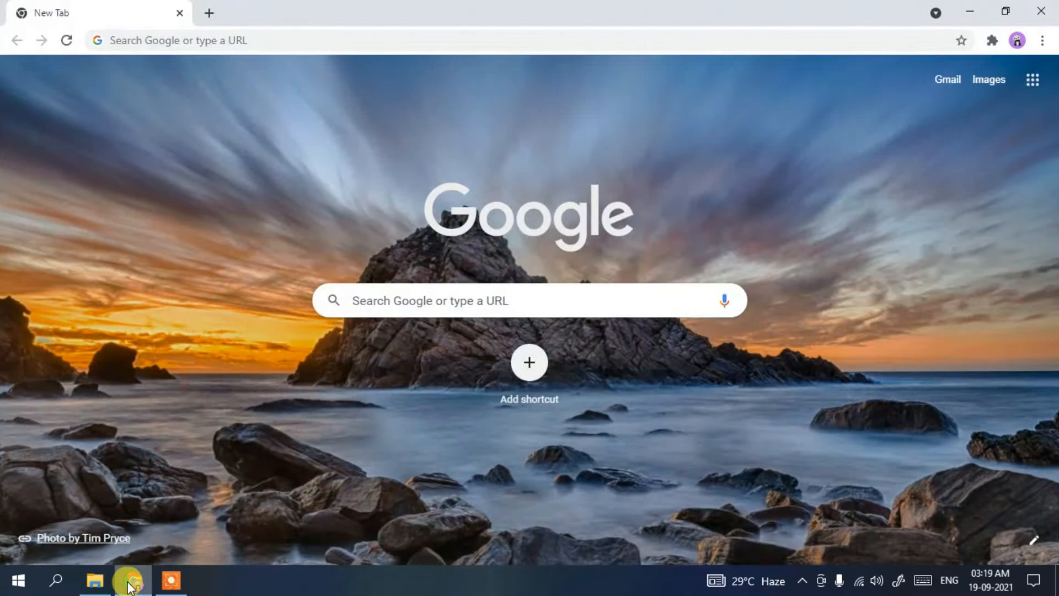
click(385, 42)
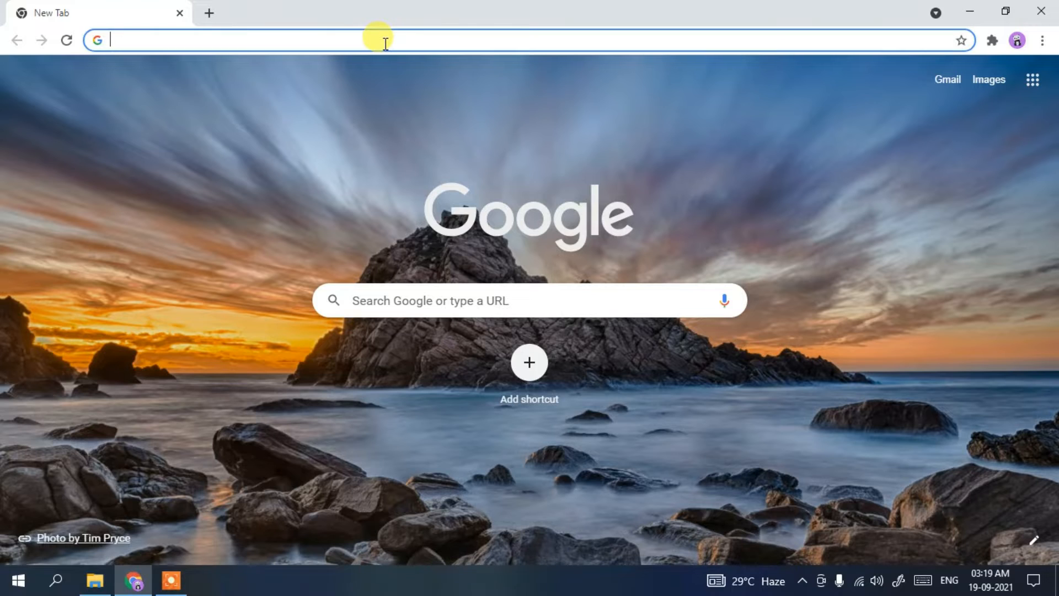
text(intelij)
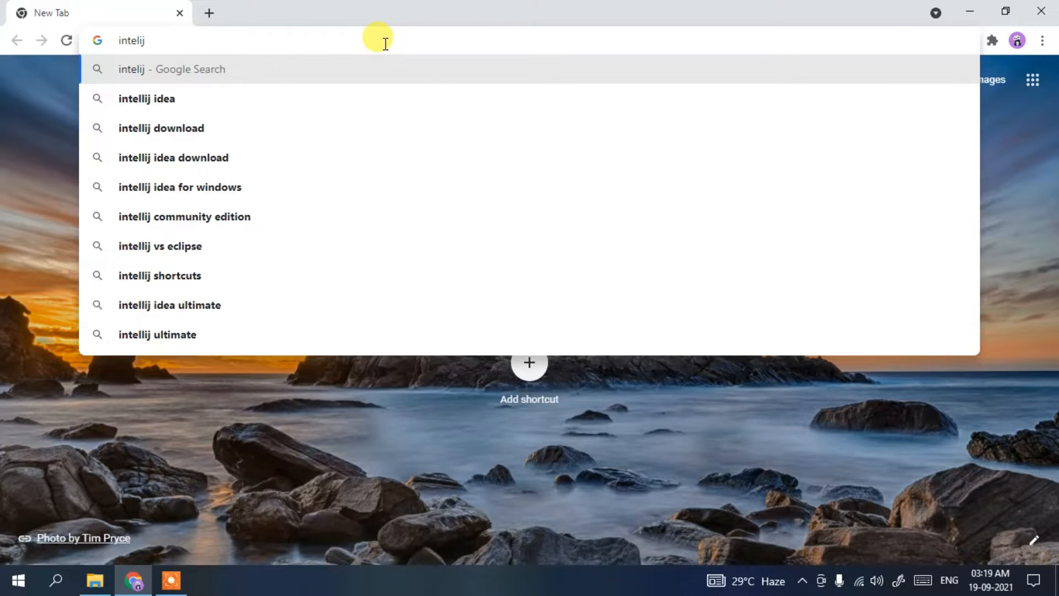
key(Down)
key(Down)
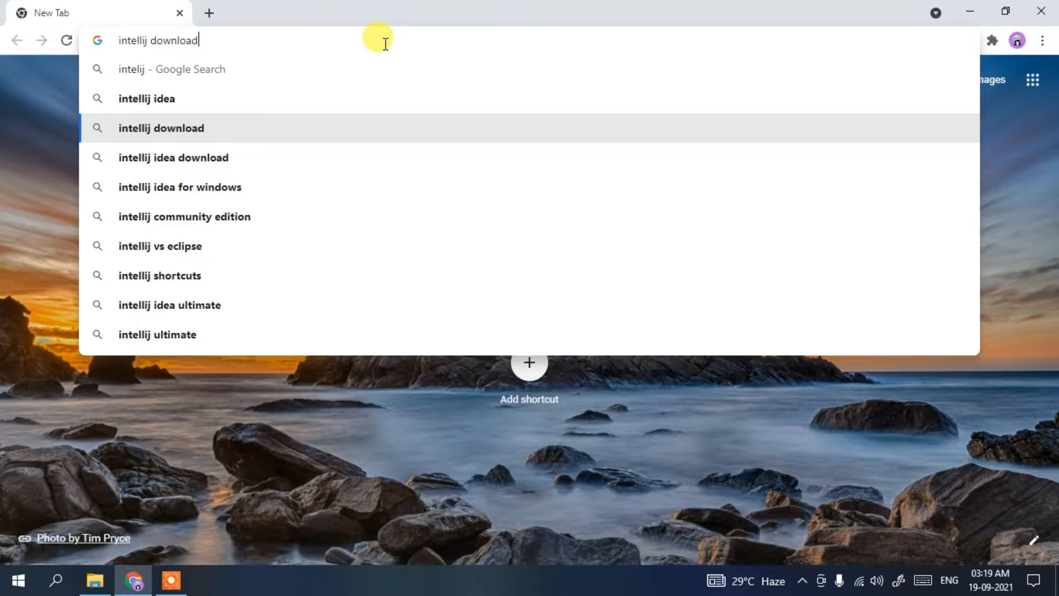
key(Return)
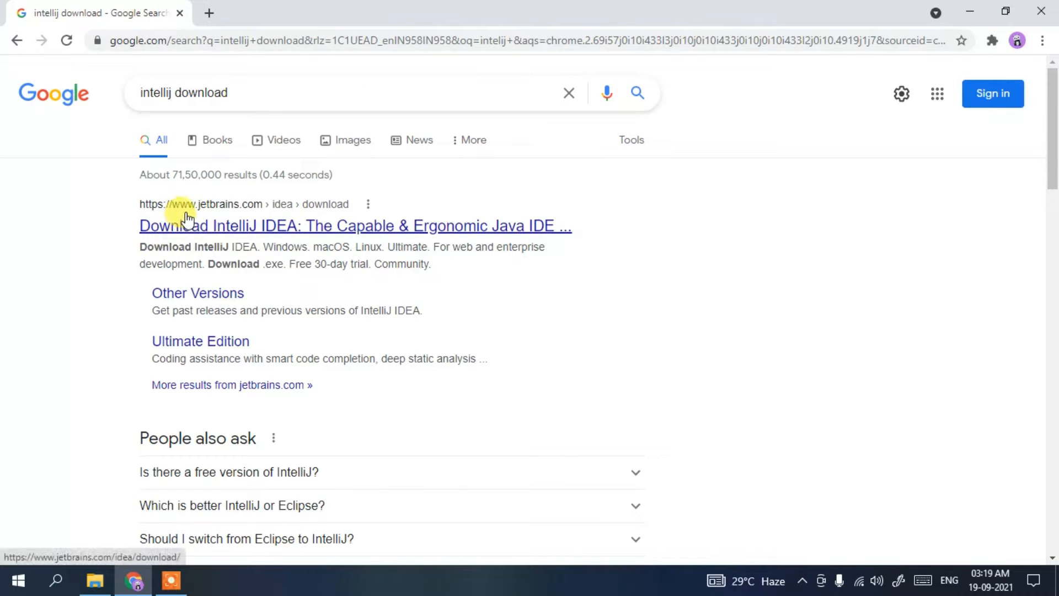
click(229, 228)
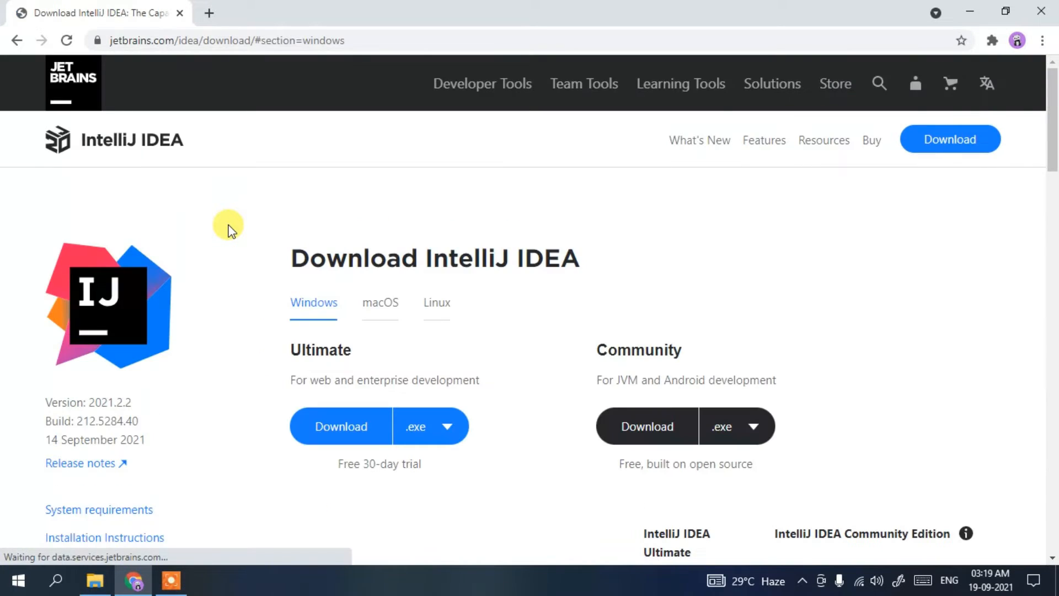
Examine the IntelliJ IDEA version and release date on the download page, and dismiss the cookie notice
double_click(259, 193)
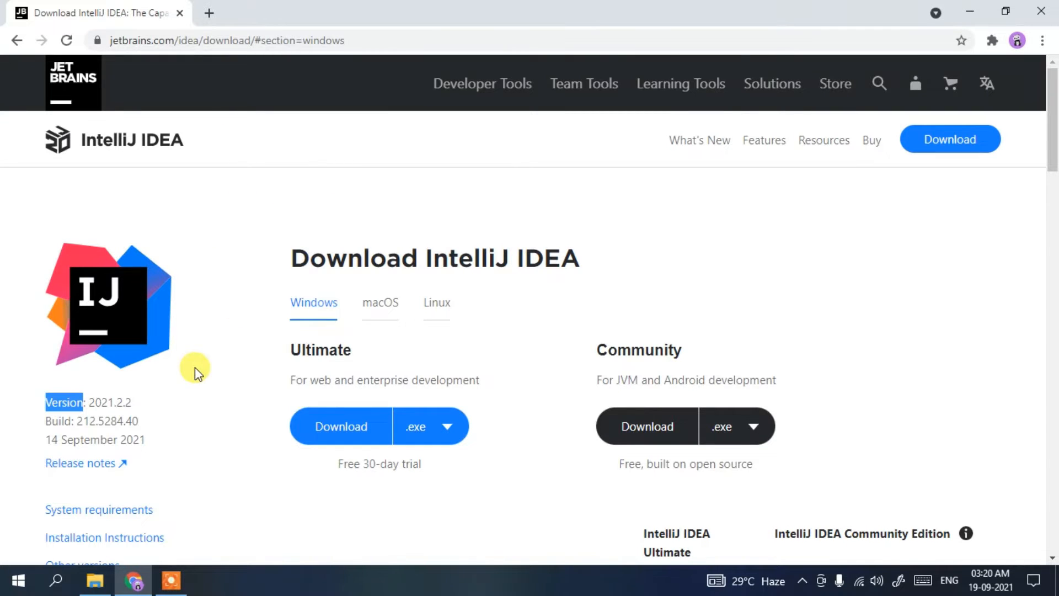
drag(46, 439, 102, 440)
click(179, 433)
triple_click(171, 441)
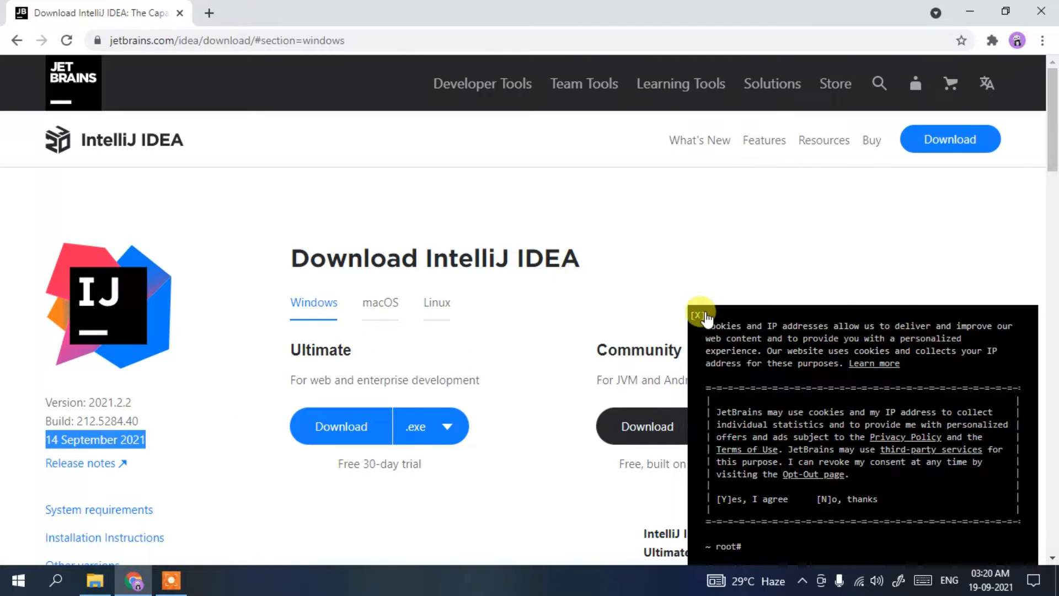
click(696, 315)
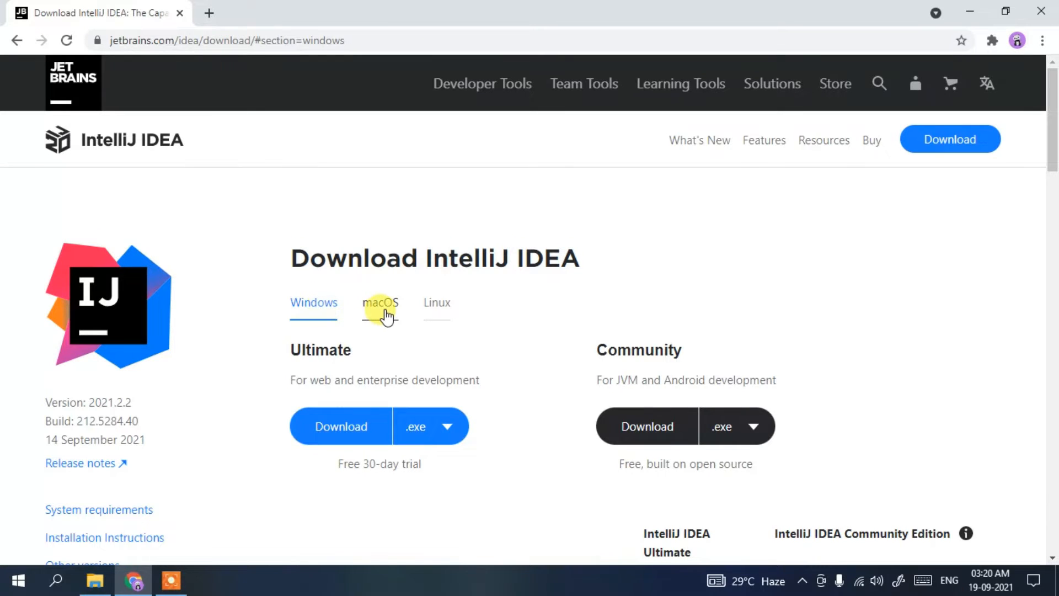
View the macOS and Linux download options, and return to the Windows ones
click(380, 312)
click(433, 308)
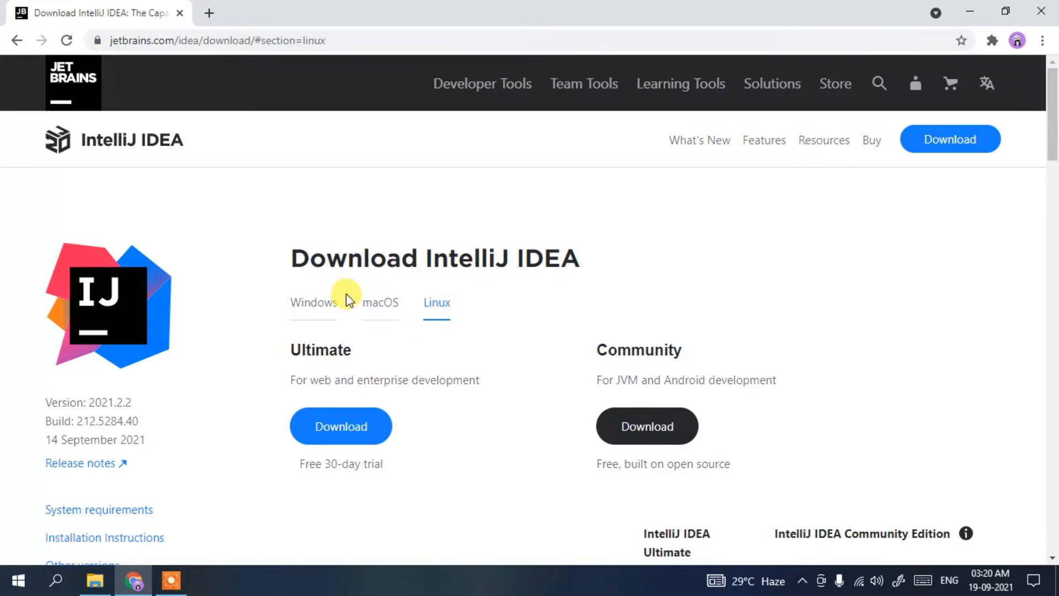
click(332, 306)
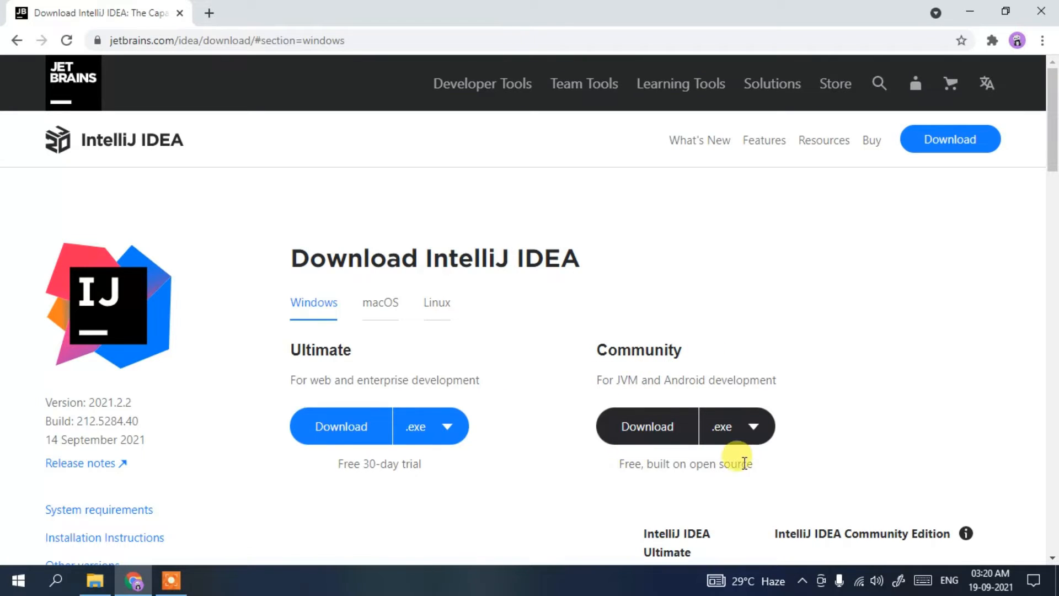
Start downloading the Windows .exe installer of the Community edition, and cancel it and remove it from the downloads list
click(663, 430)
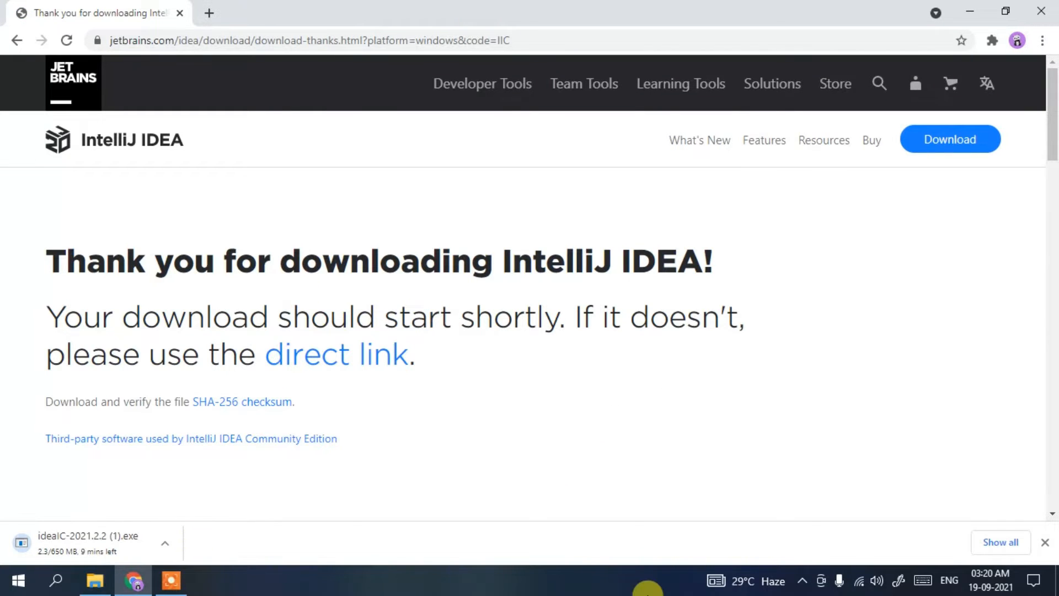
click(994, 542)
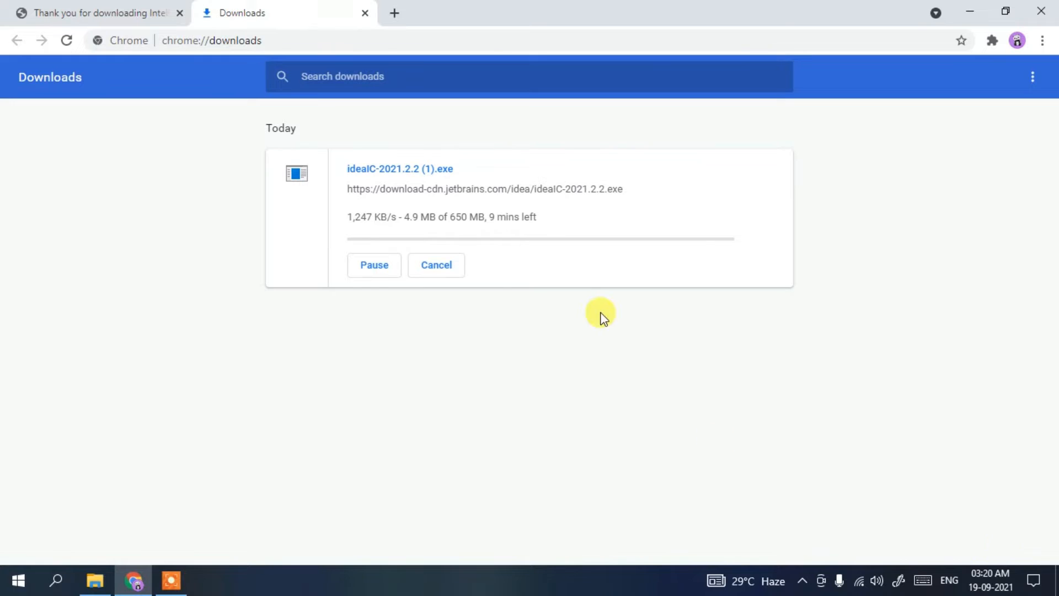
click(395, 273)
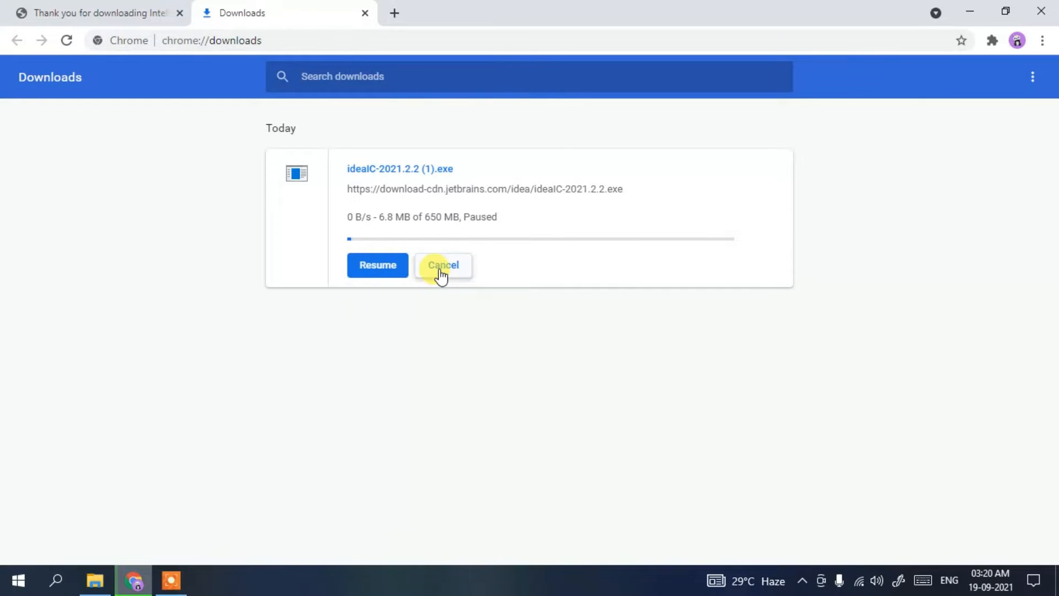
click(441, 271)
click(780, 169)
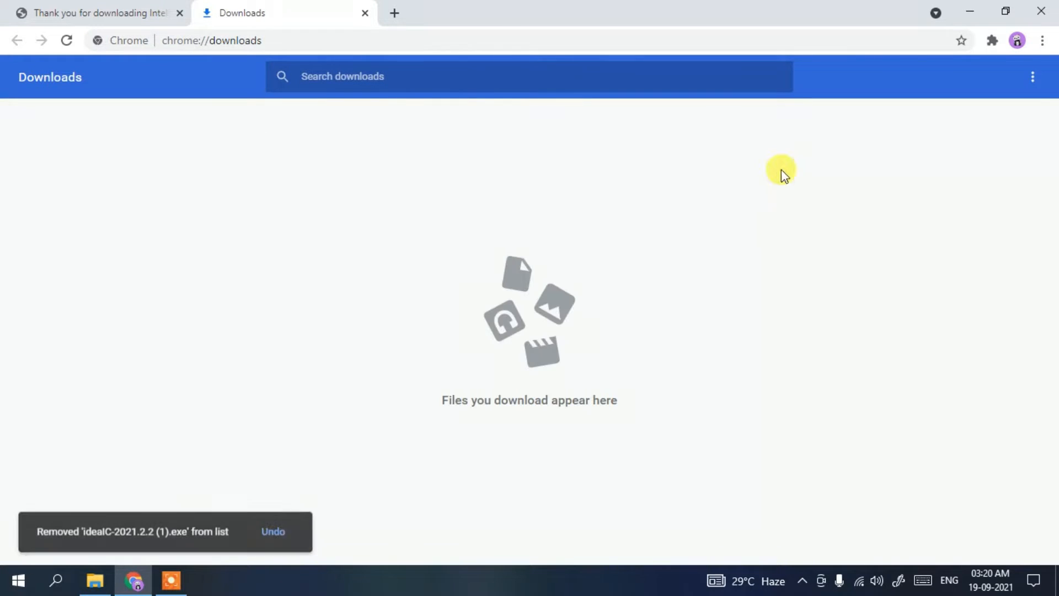
Minimize the browser and run the ideaIC-2021.2.2 installer from the software folder in Downloads using File Explorer
click(970, 8)
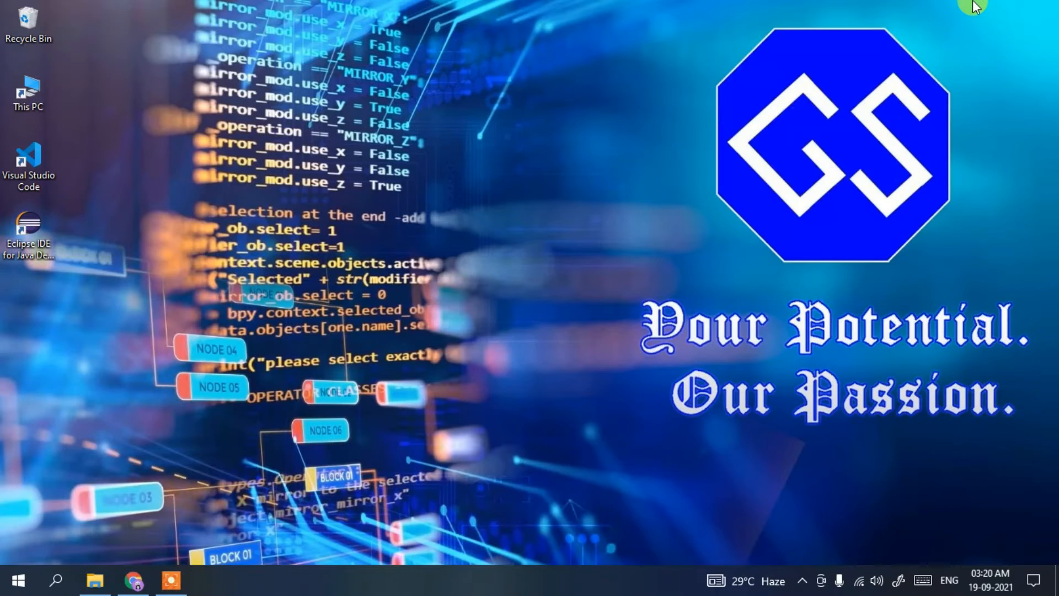
click(102, 583)
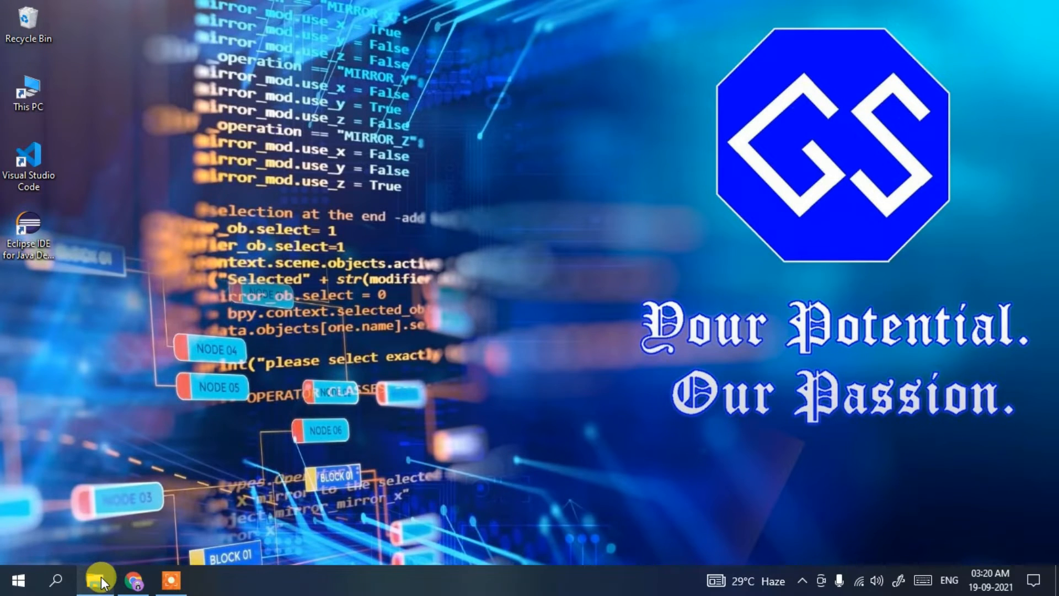
click(198, 180)
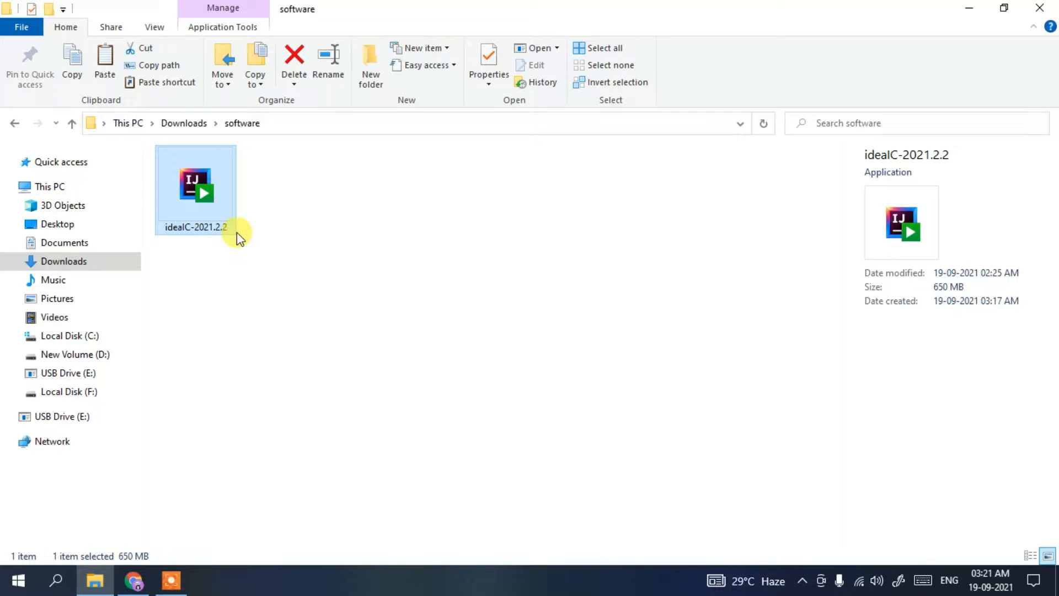
double_click(207, 184)
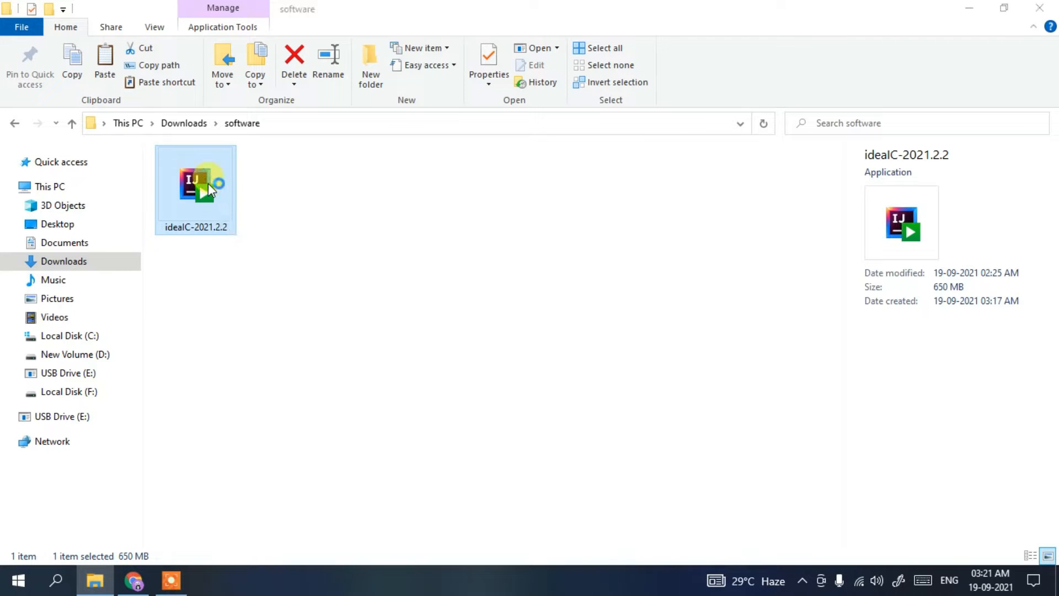
click(970, 11)
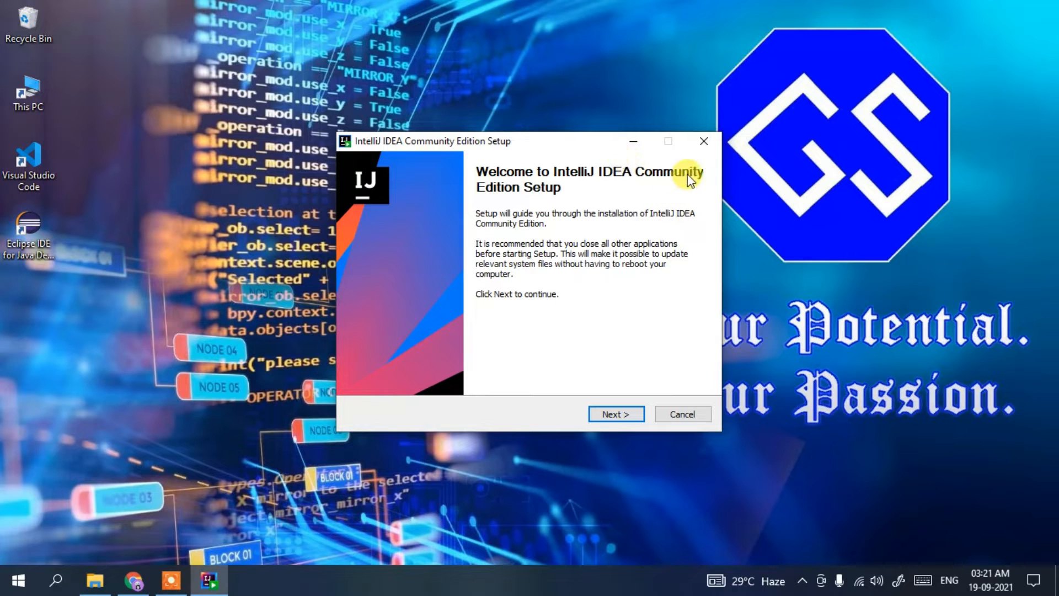
Keep the default install location, and enable the .java association and adding the "bin" folder to the PATH
click(628, 415)
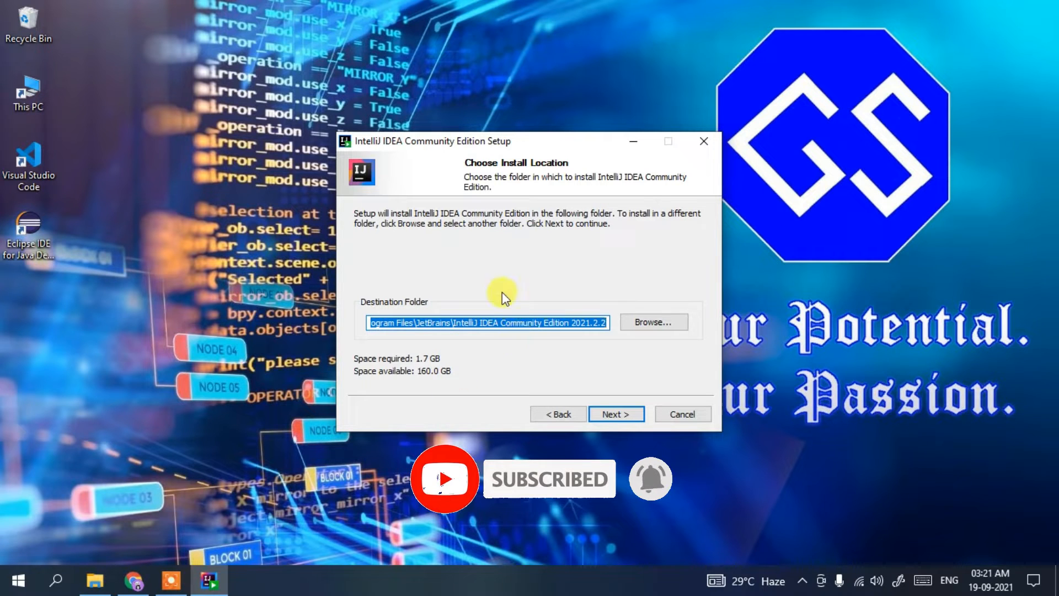
click(633, 417)
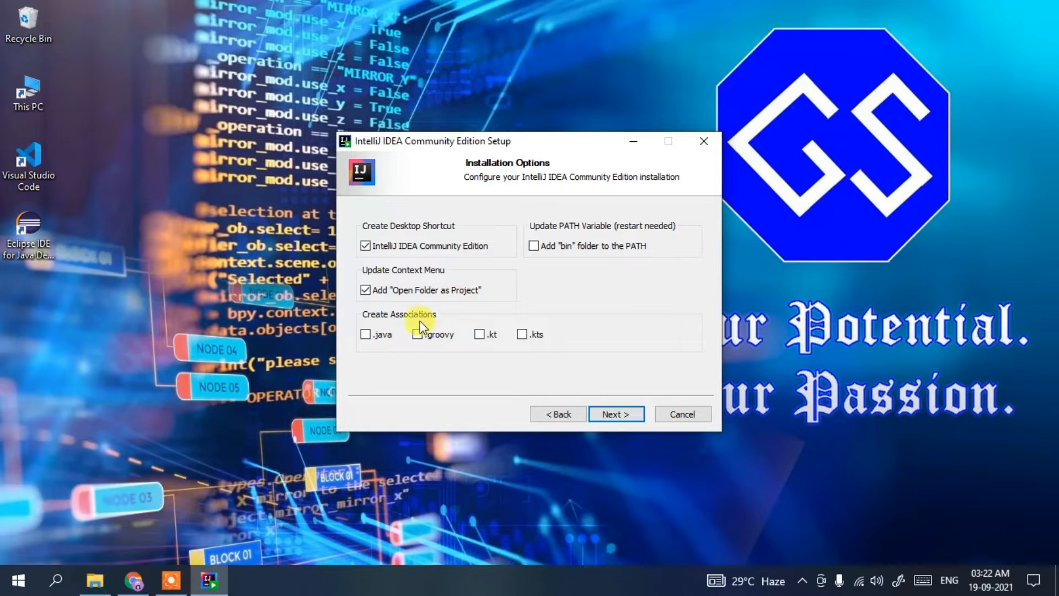
click(378, 337)
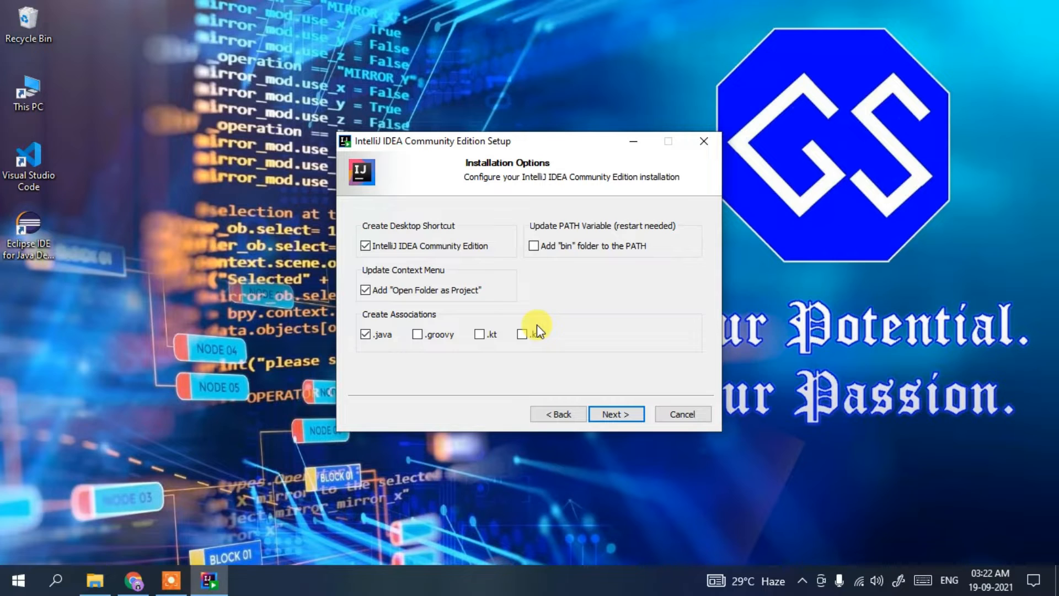
click(603, 254)
click(612, 413)
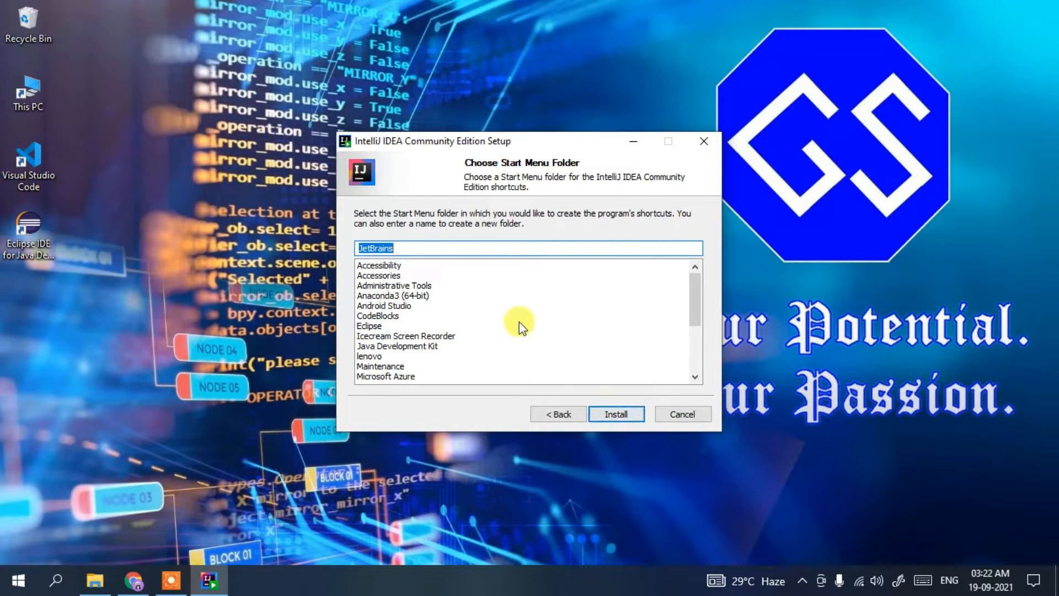
Install IntelliJ IDEA Community Edition with the JetBrains Start Menu folder, and choose to reboot now to complete setup
click(630, 419)
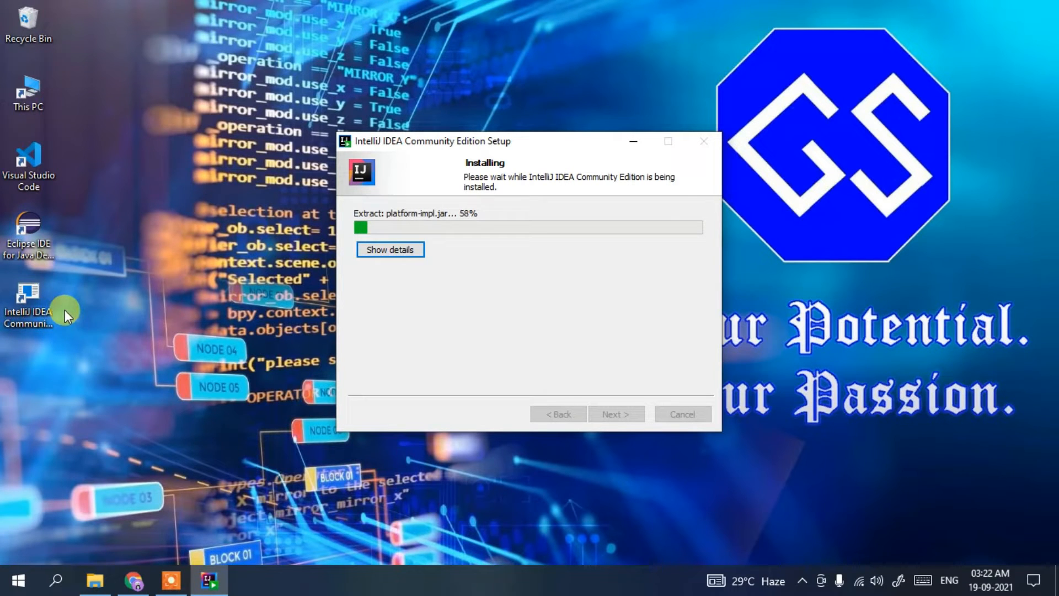
click(394, 251)
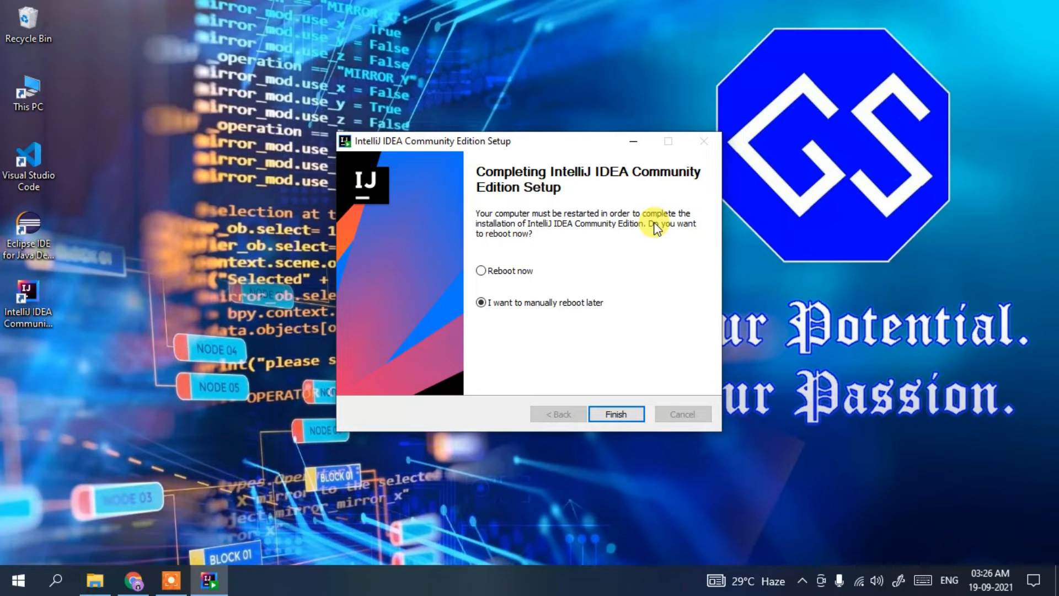
click(499, 270)
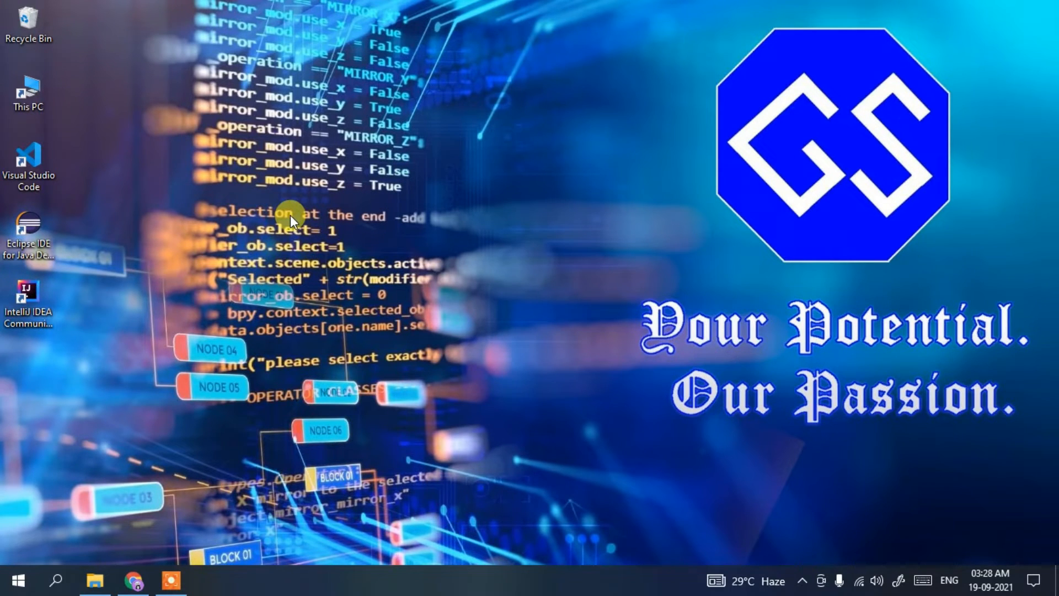
Launch IntelliJ IDEA Community Edition 2021.2.2 from its desktop shortcut
click(24, 312)
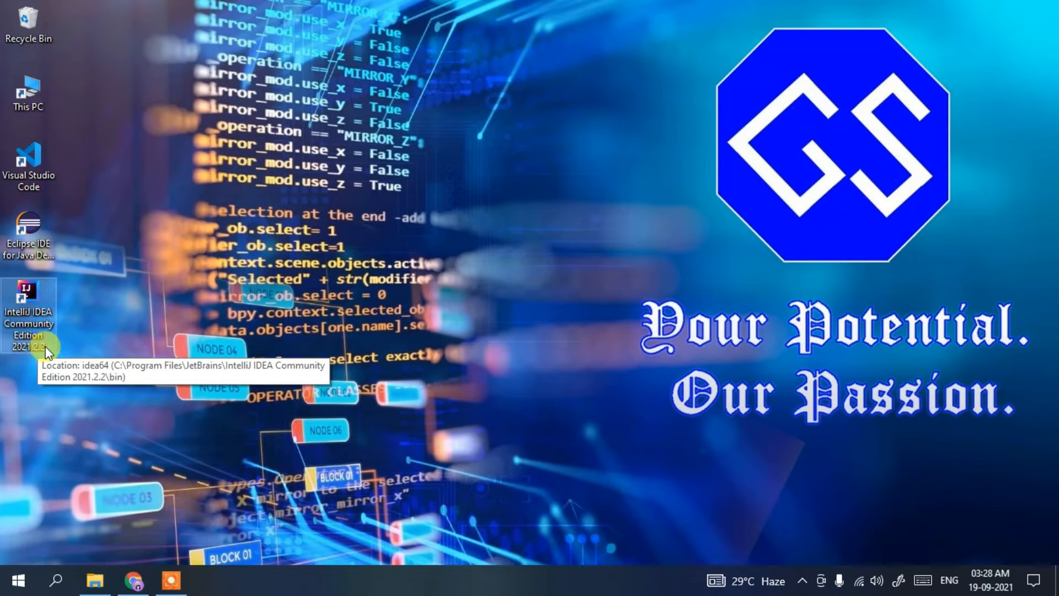
double_click(37, 315)
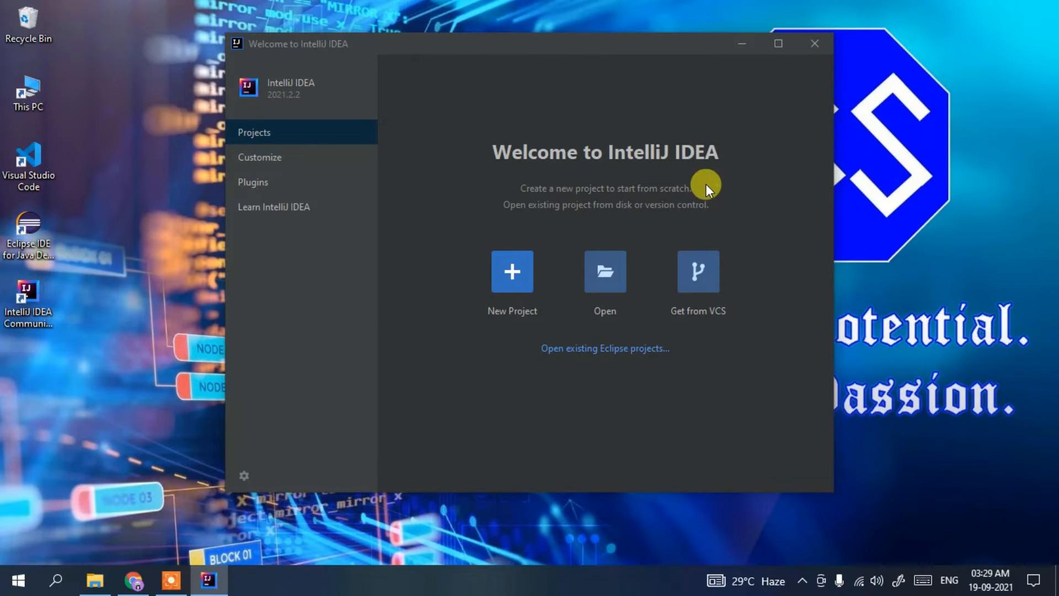
Maximize the welcome window and start a new Java project with SDK 17, based on the Command Line App template
click(789, 43)
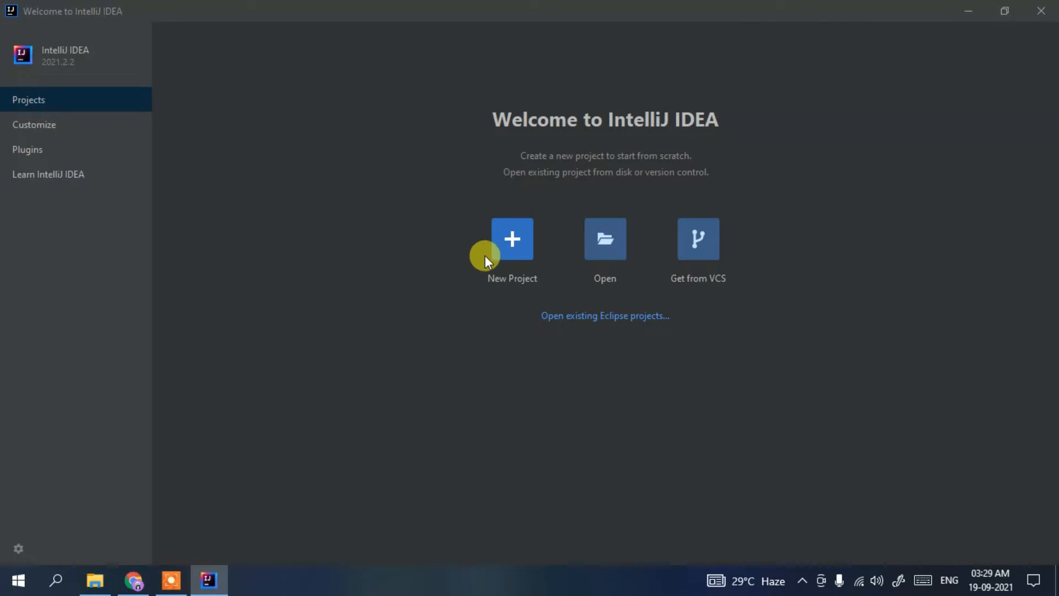
click(513, 241)
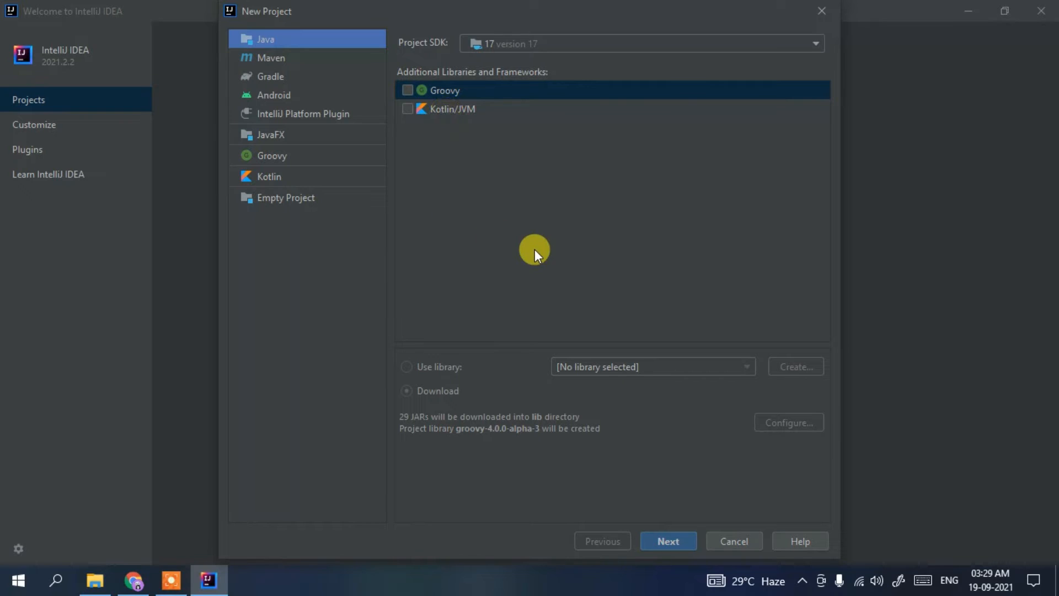
click(677, 538)
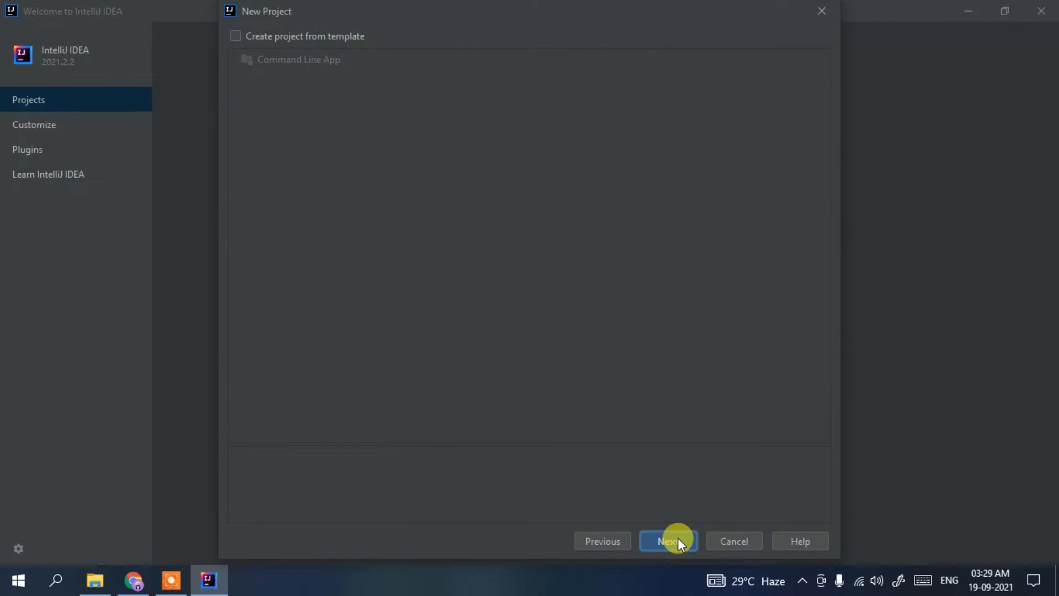
click(236, 36)
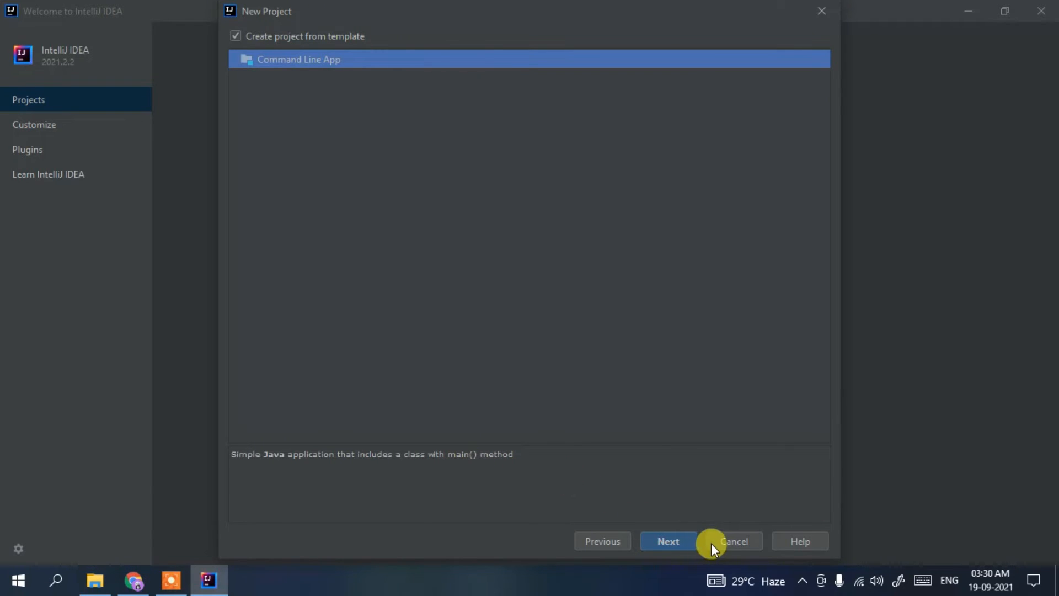
click(679, 539)
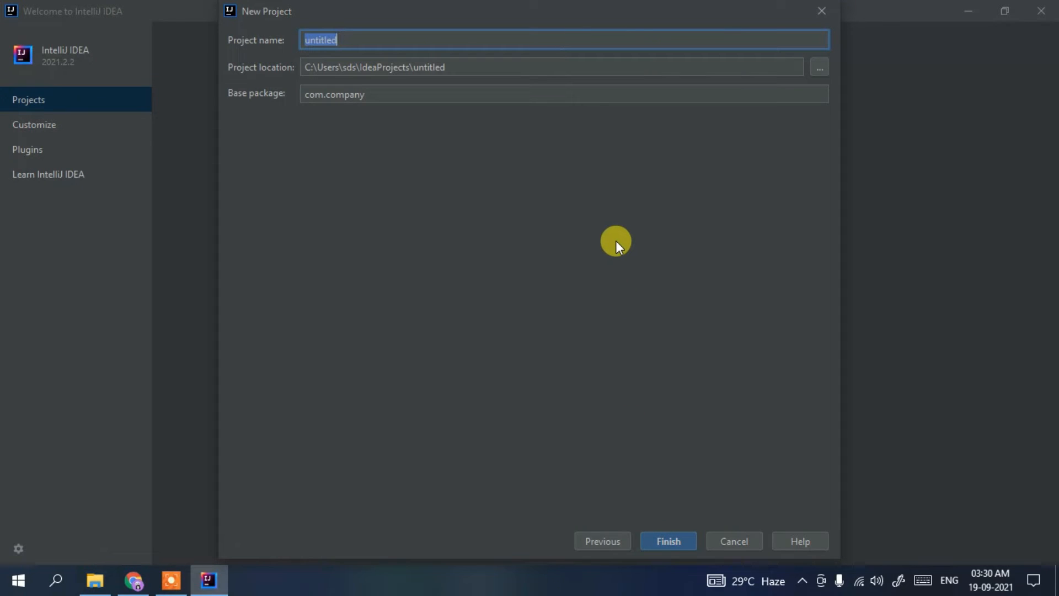
Name the project HelloWorld and set its base package to com.geekyscipt, keeping the default project location
text(HelloWorld)
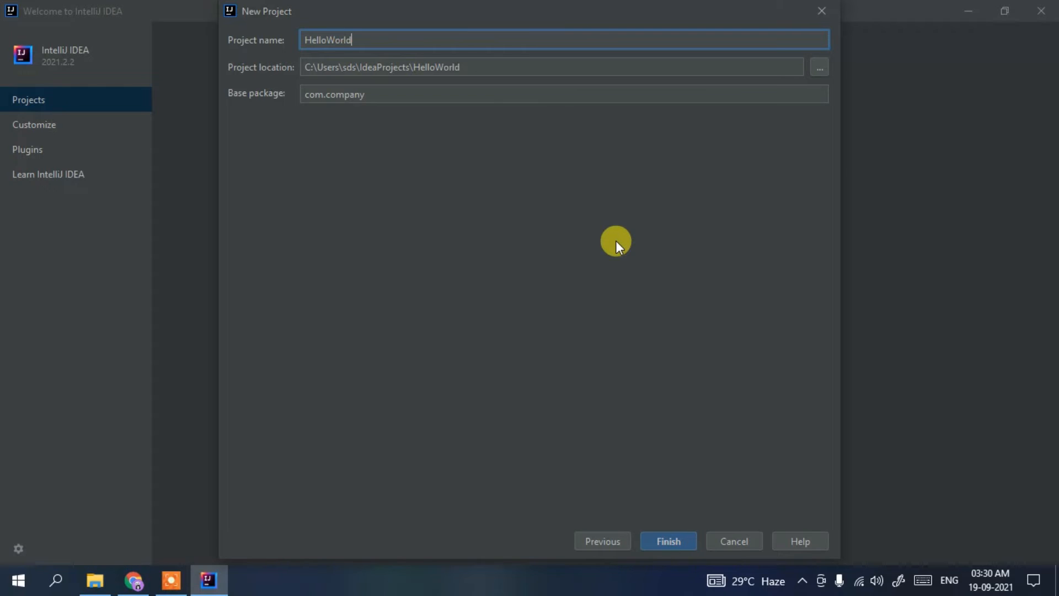
drag(531, 66, 230, 87)
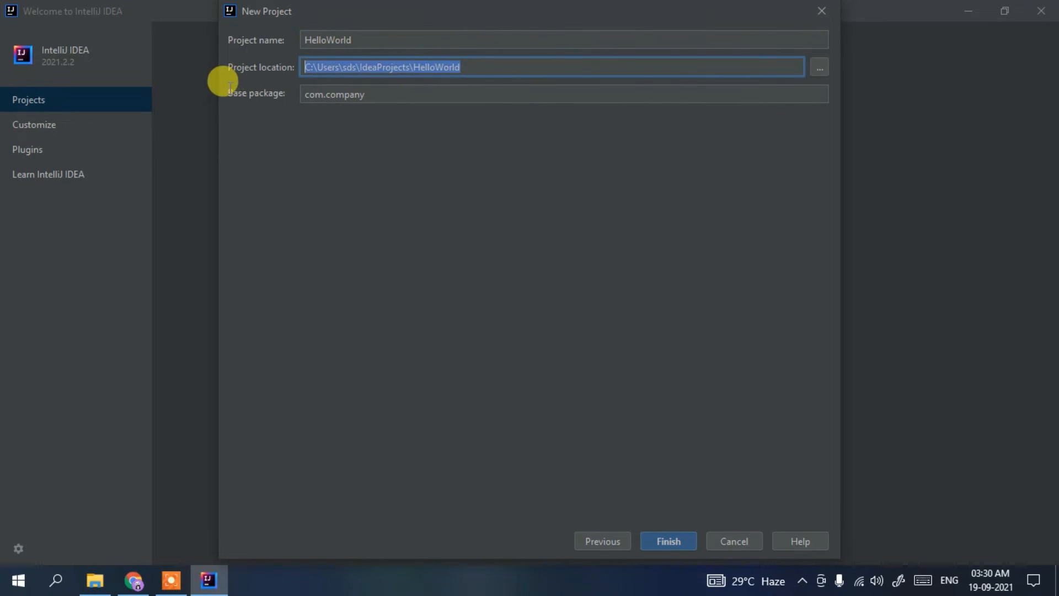
click(420, 92)
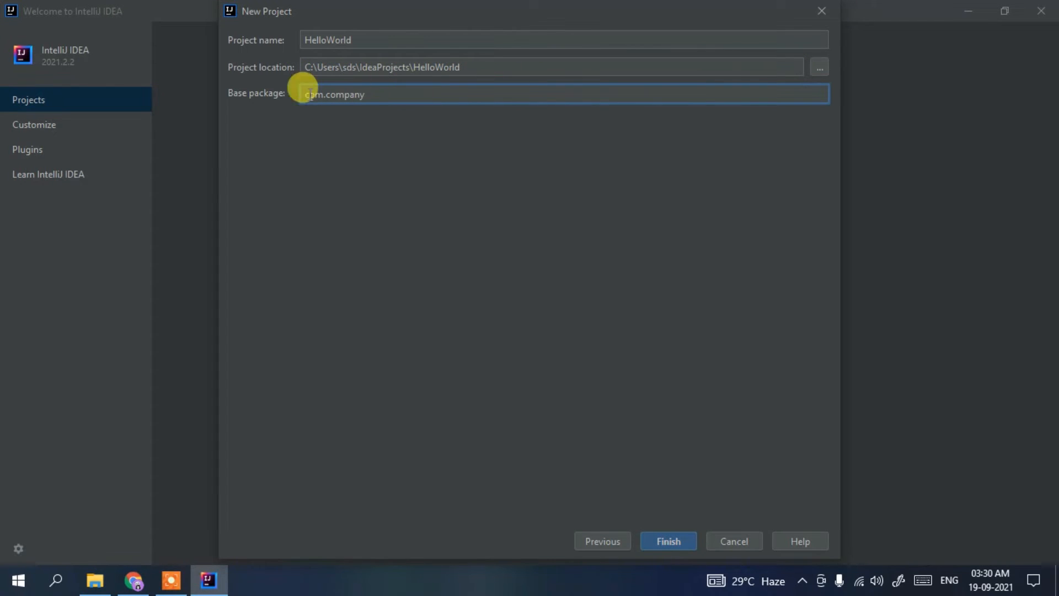
double_click(342, 98)
drag(379, 94, 326, 99)
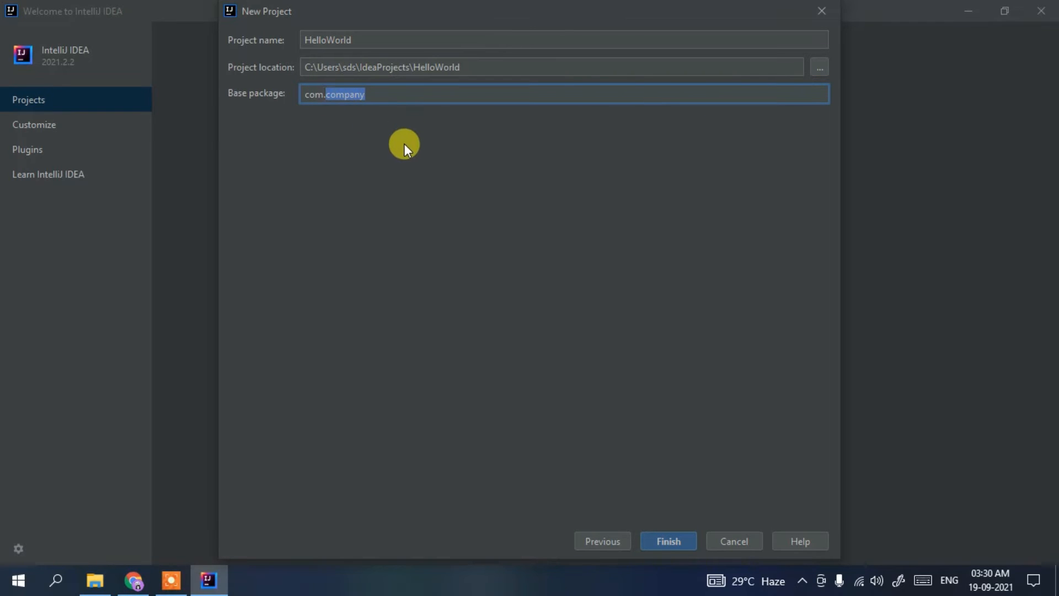
text(geekyscipt)
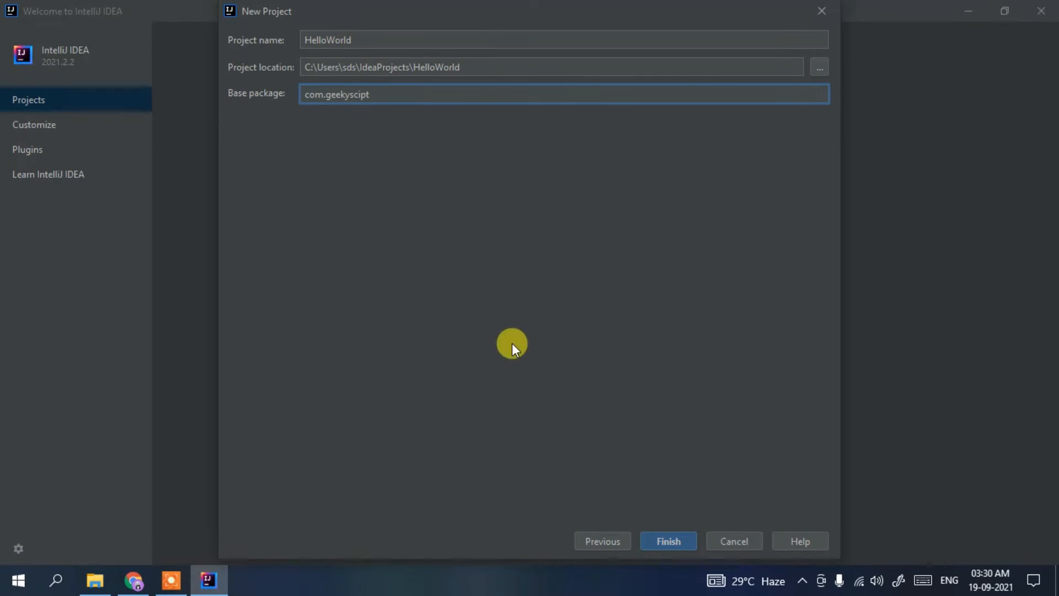
Create the project, and dismiss the Tip of the Day in the maximized project window
click(677, 539)
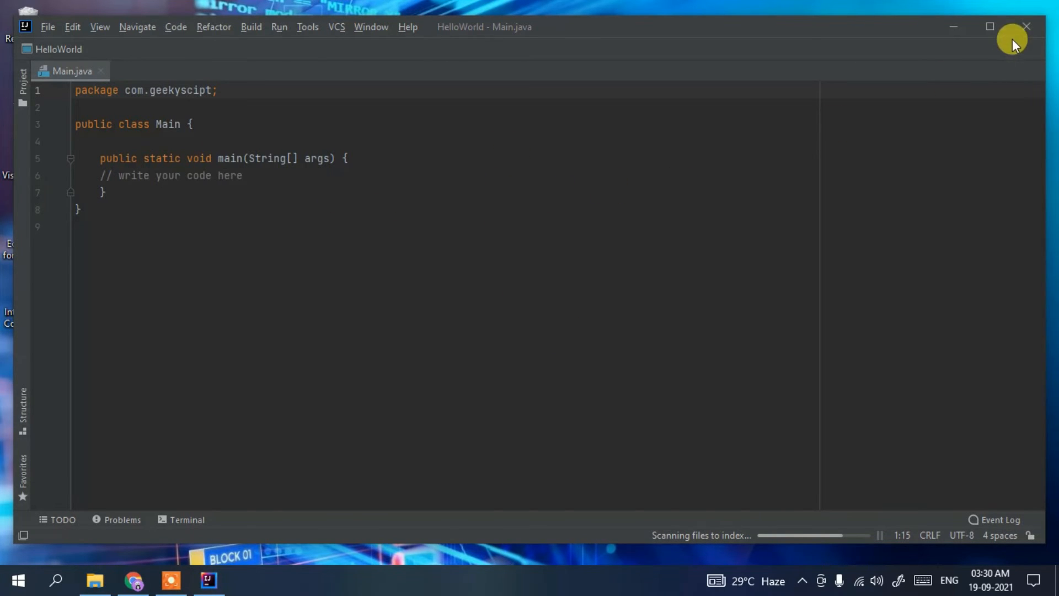
click(990, 27)
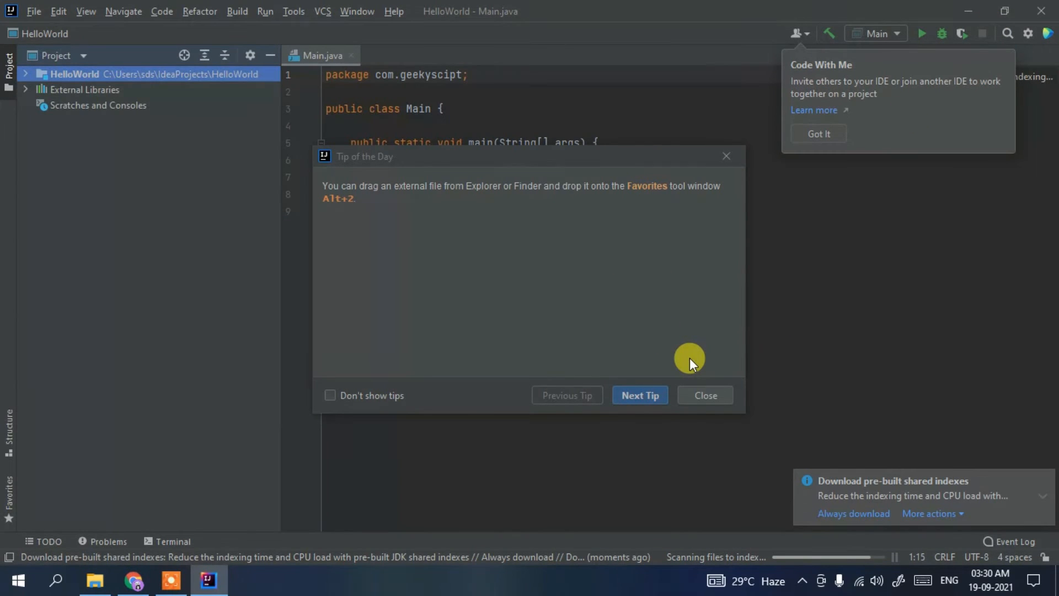
click(712, 391)
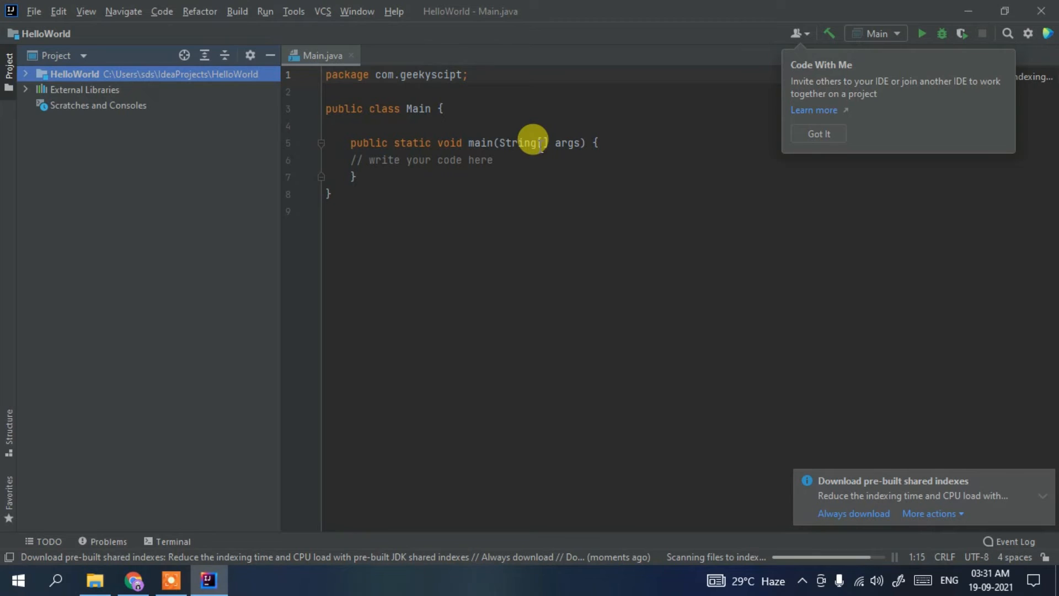
drag(404, 237, 286, 11)
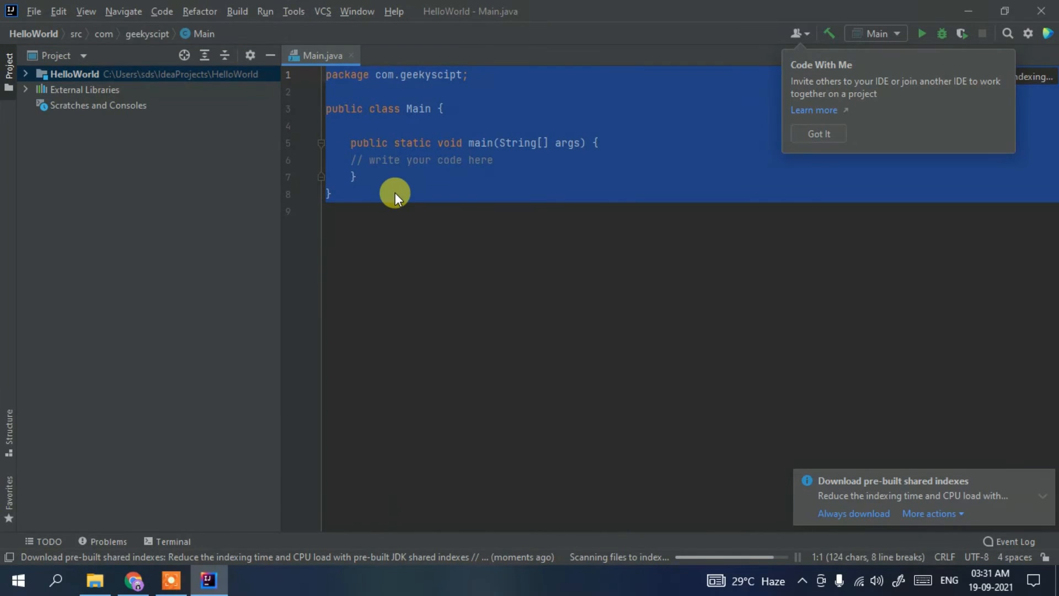
click(395, 193)
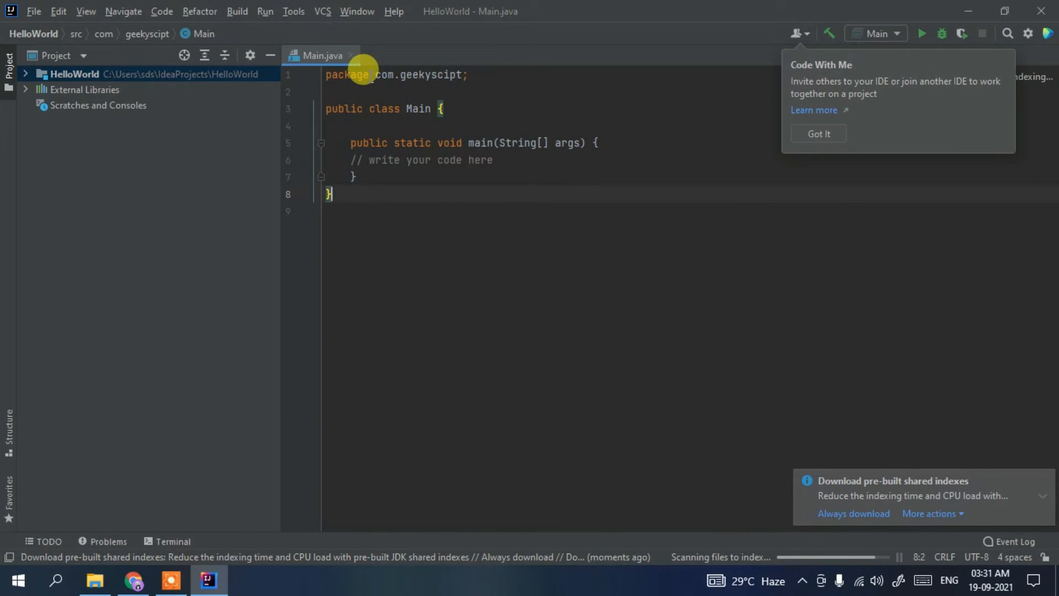
drag(377, 74, 473, 74)
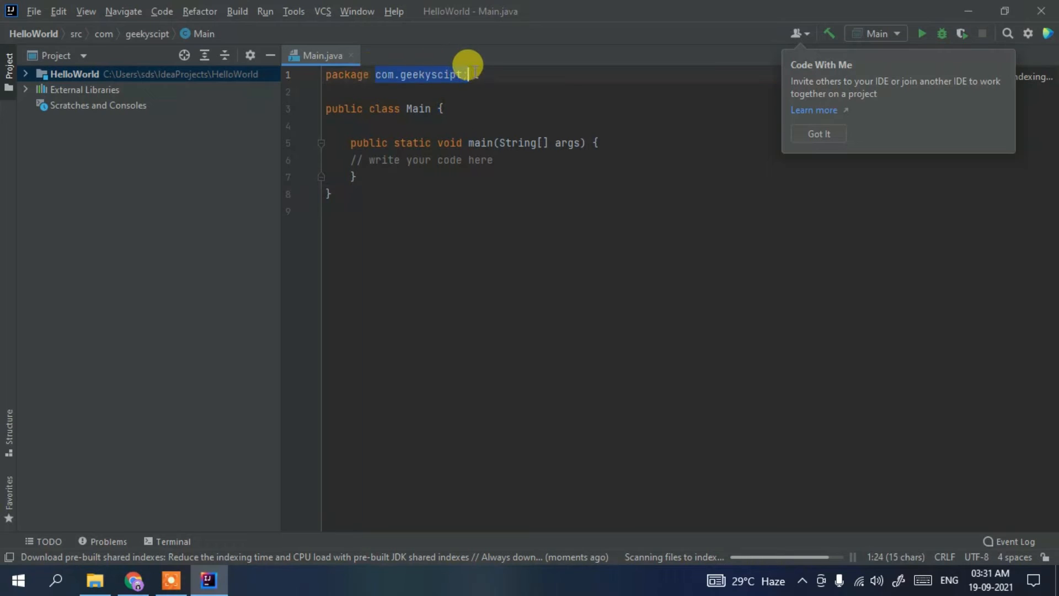
click(489, 74)
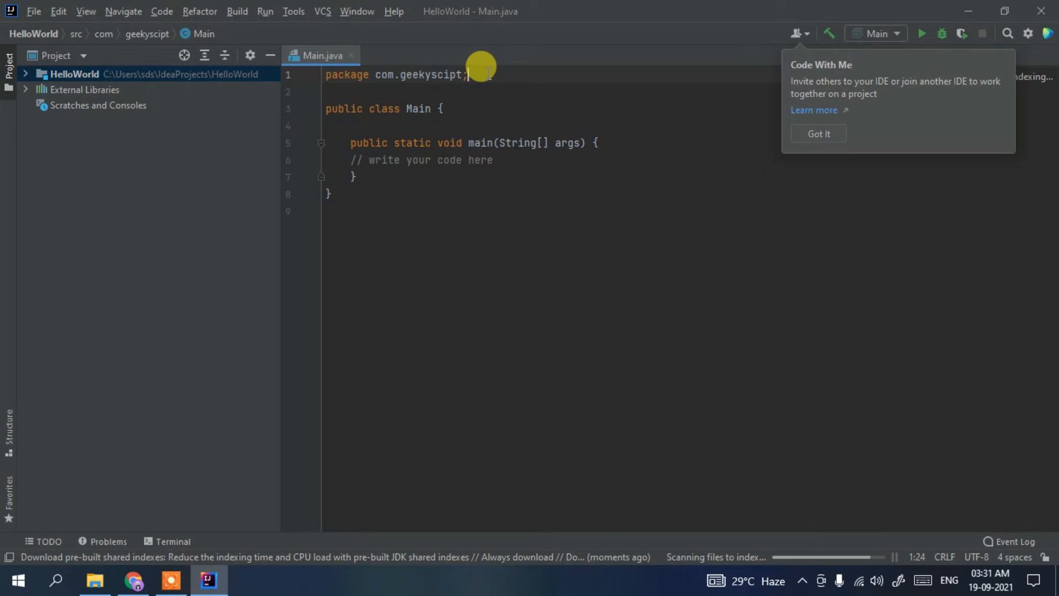
Add the statement System.out.println("Hello World!!"); on a new line below the comment in the main method of Main.java
click(533, 158)
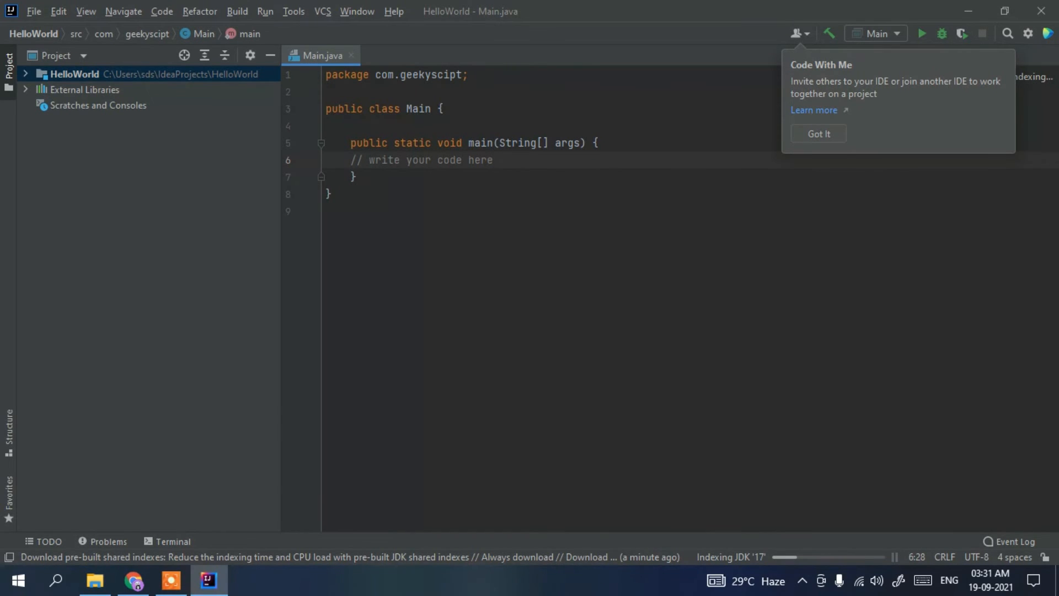
key(Return)
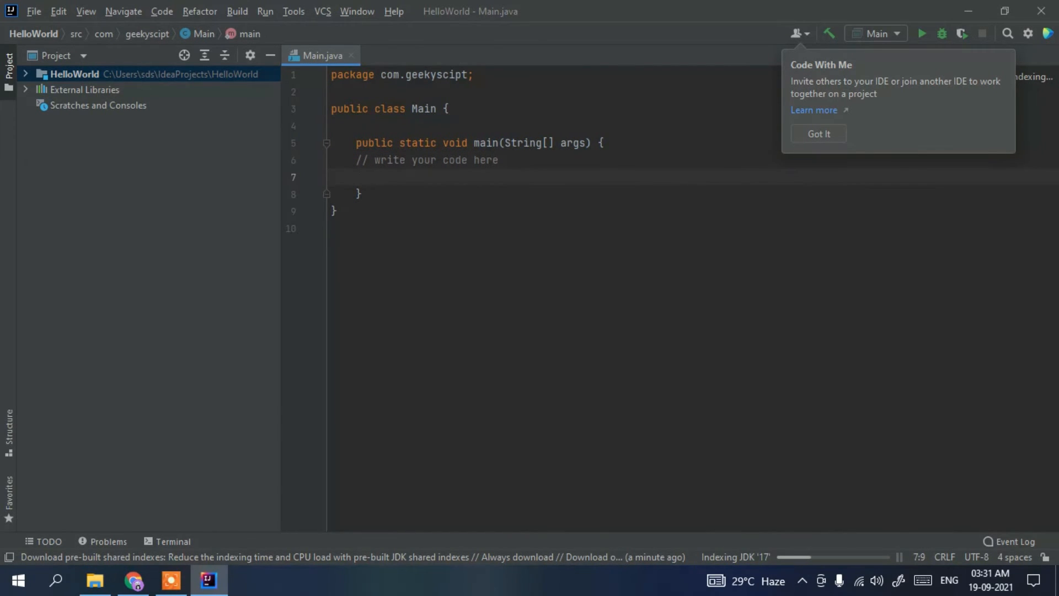
text(System.out.printk)
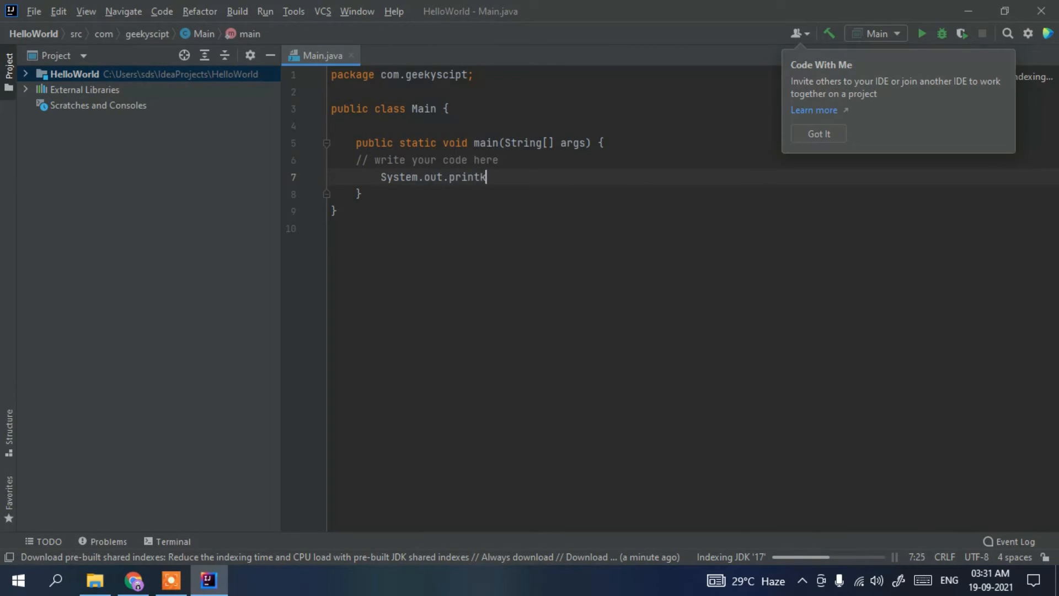
key(BackSpace)
key(BackSpace)
text(tln("Hello World!!");)
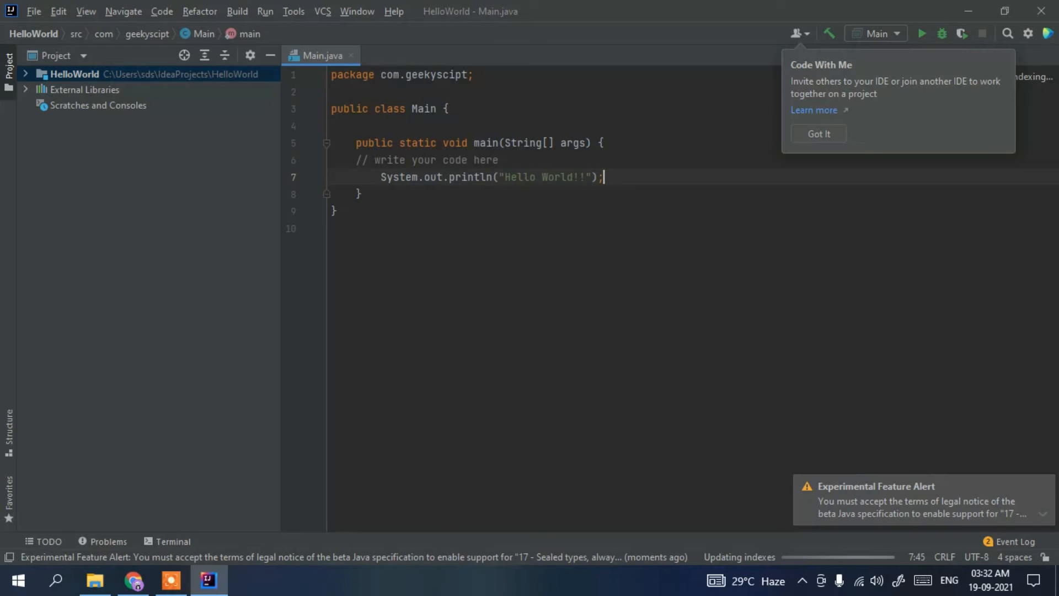
Run the Main program and check the line it prints in the console output
click(921, 34)
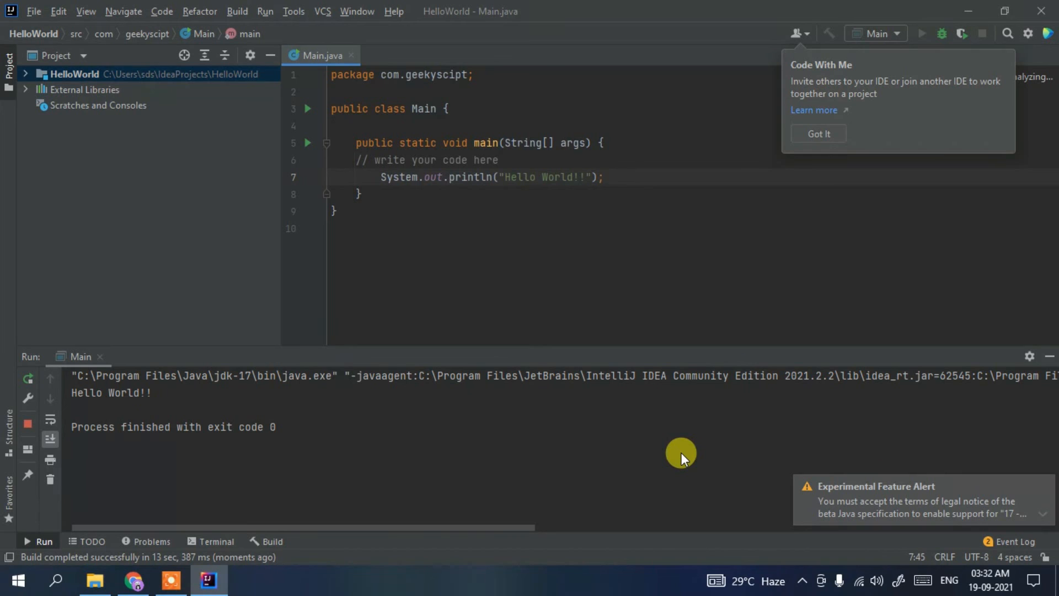
drag(177, 402, 42, 394)
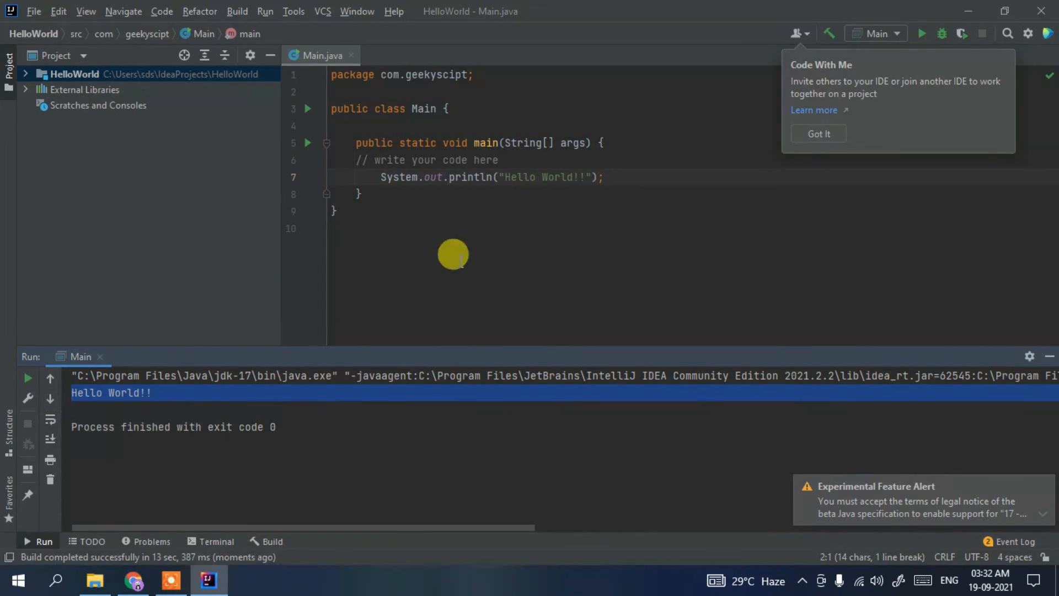
click(466, 419)
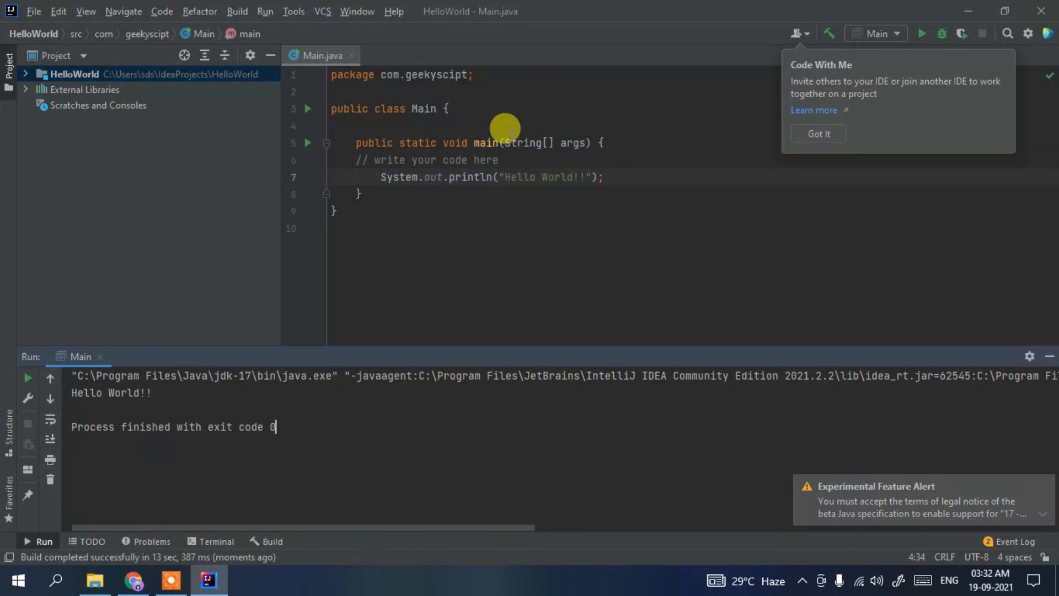
drag(438, 291, 387, 57)
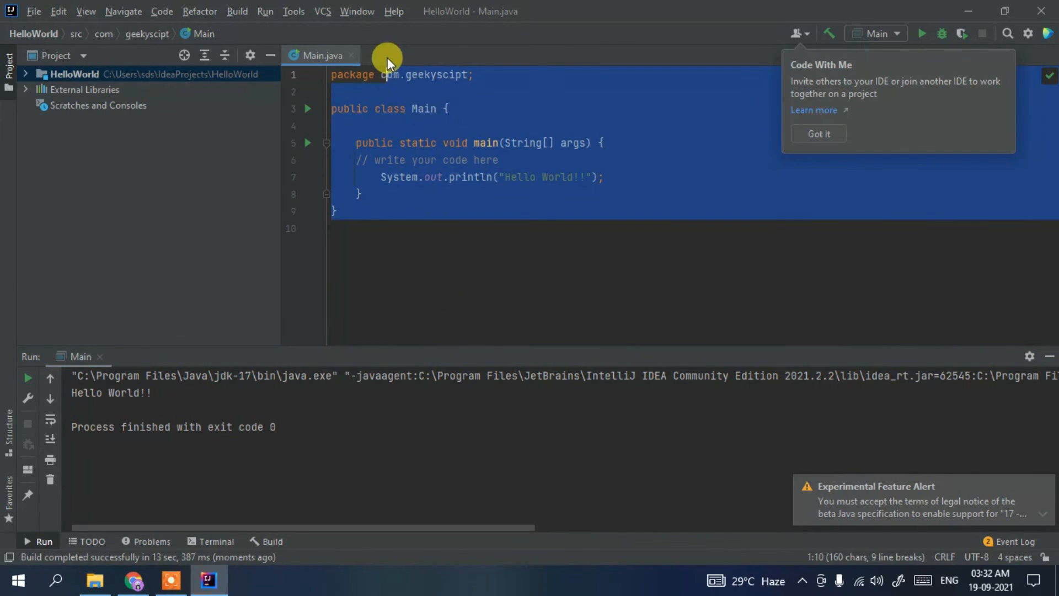
click(402, 125)
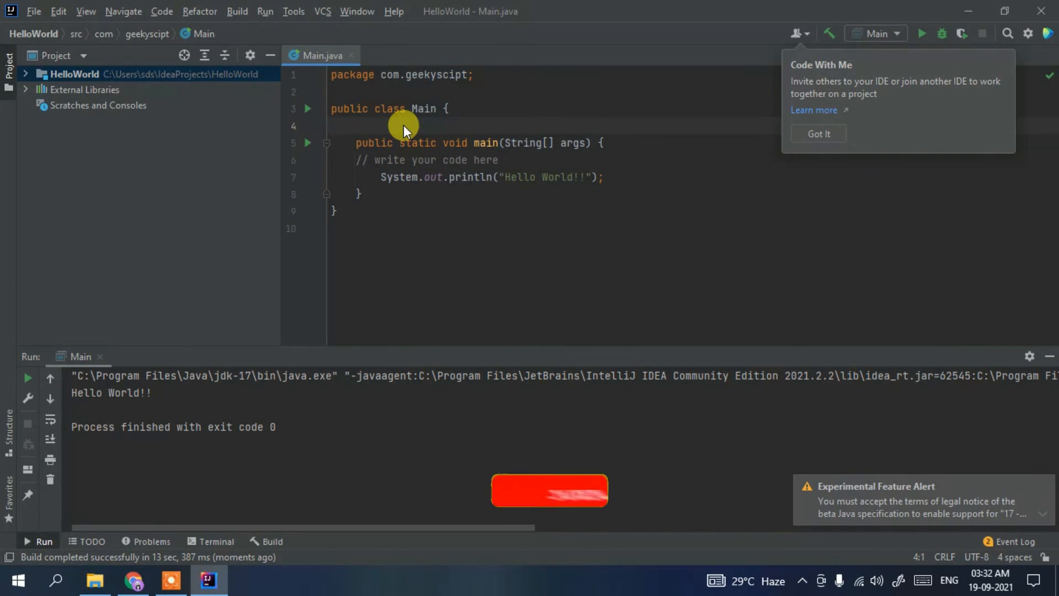